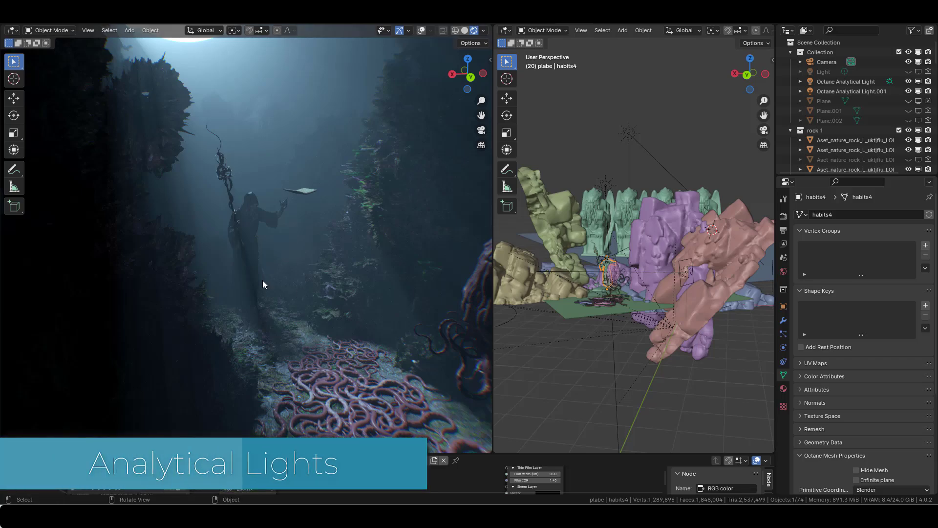
Step: Examine the underwater scene's analytical light and its Octane post-processing volume effect settings
middle_click_drag(320, 323, 321, 319)
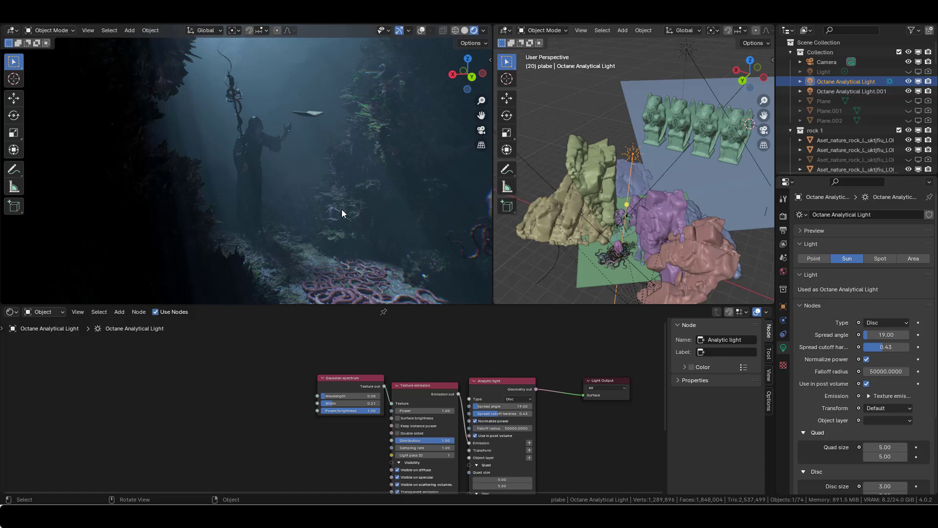
left_click(401, 183)
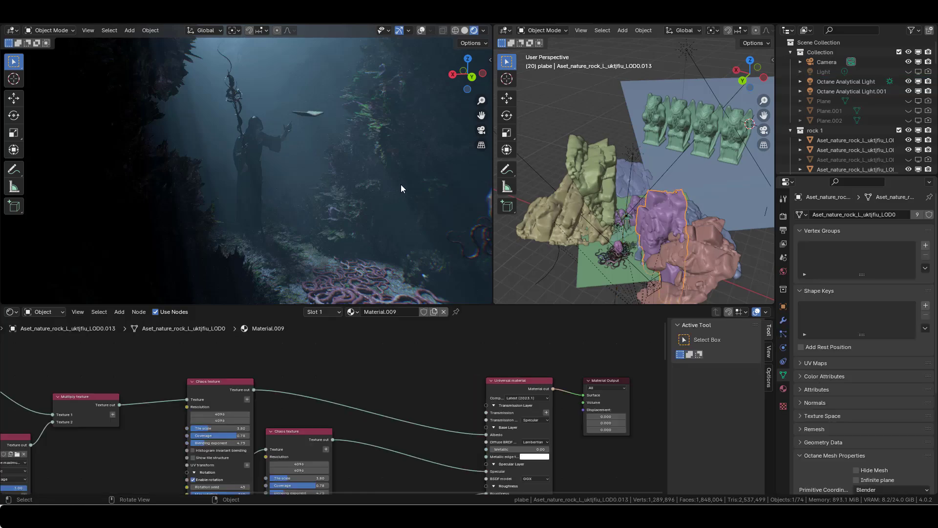
key("n")
scroll(411, 170, "down", 8)
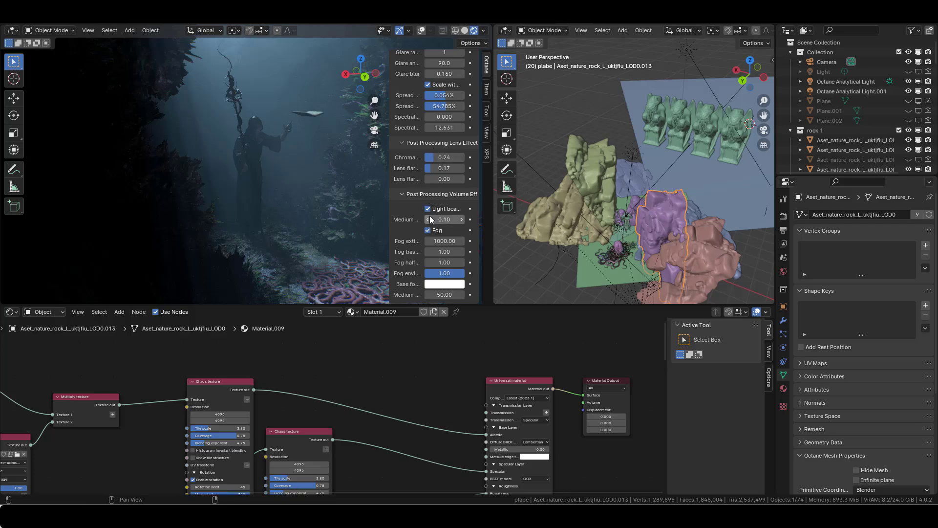
key("n")
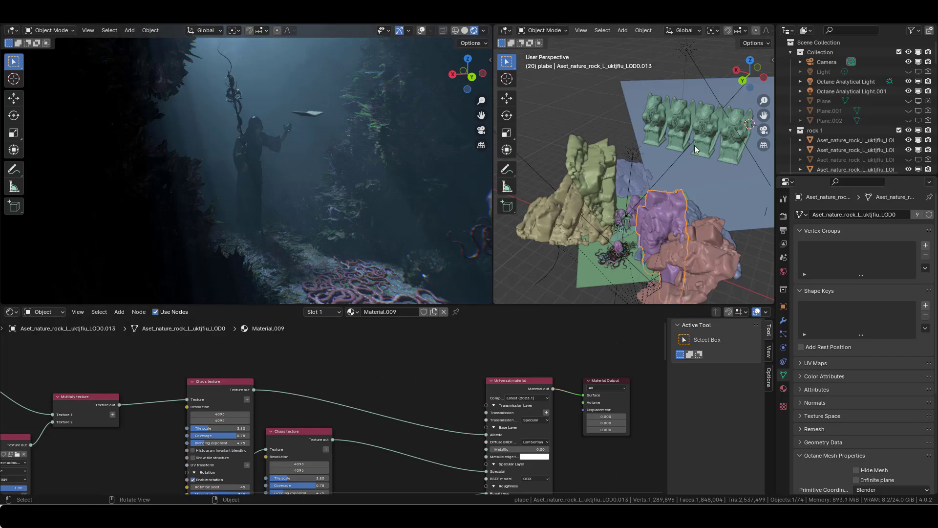
left_click(632, 154)
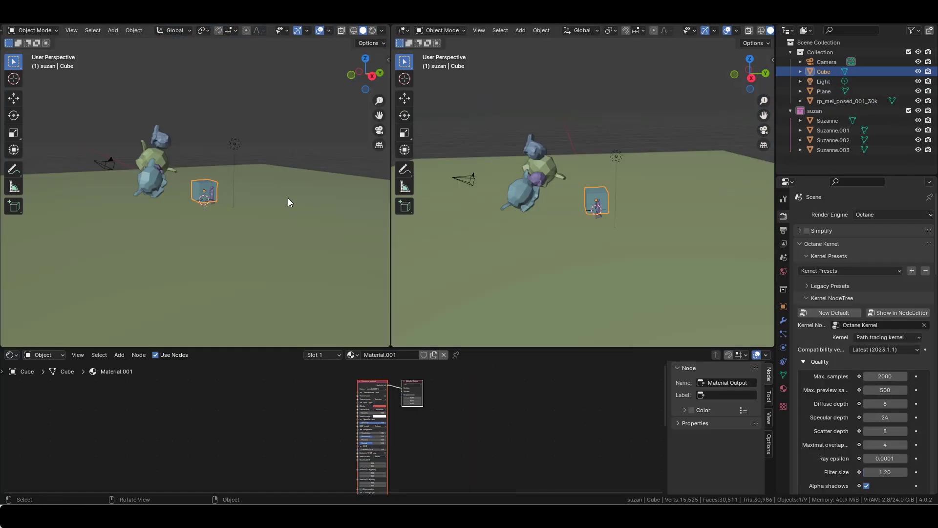
Step: Show the Suzanne scene in rendered shading, framing the monkey heads and the red cube
left_click(373, 31)
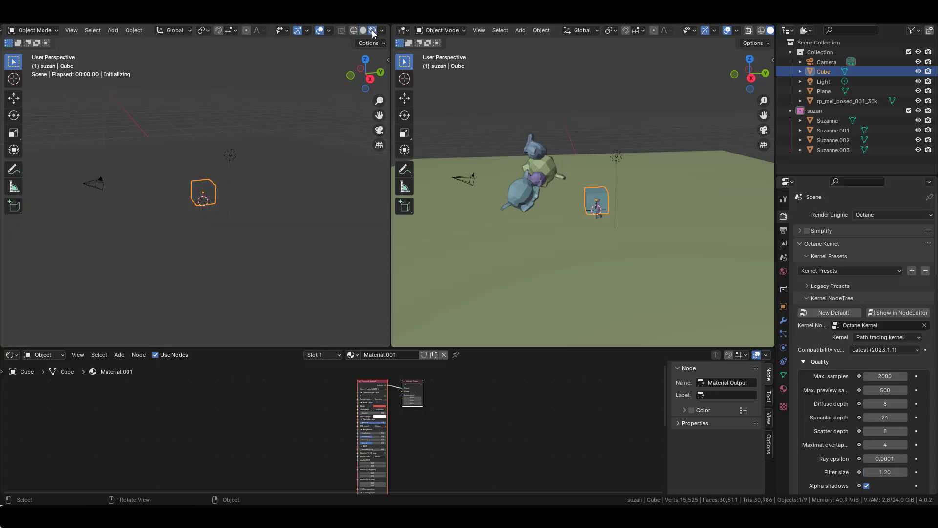
middle_click_drag(265, 198, 175, 128)
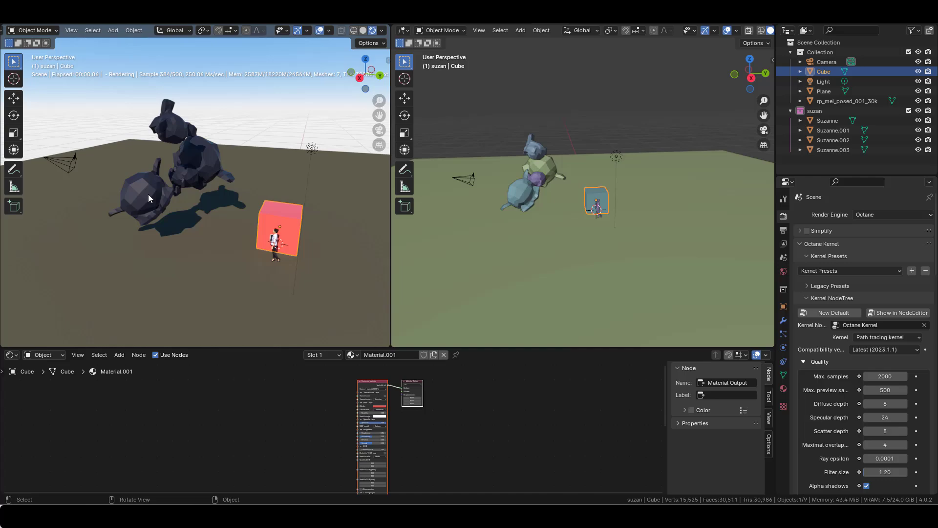
middle_click_drag(224, 201, 240, 186)
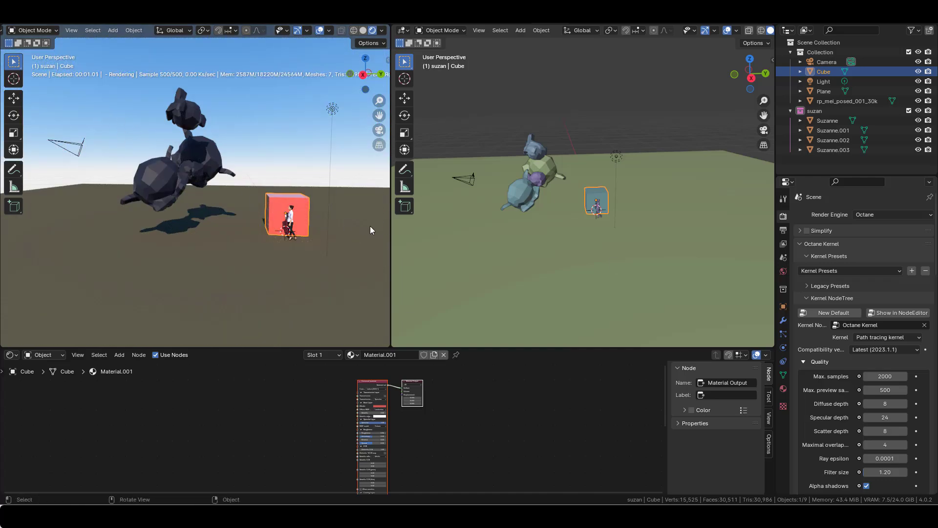
Step: Show the World node tree and disconnect the Daylight environment from the World Output
left_click(53, 356)
left_click(53, 391)
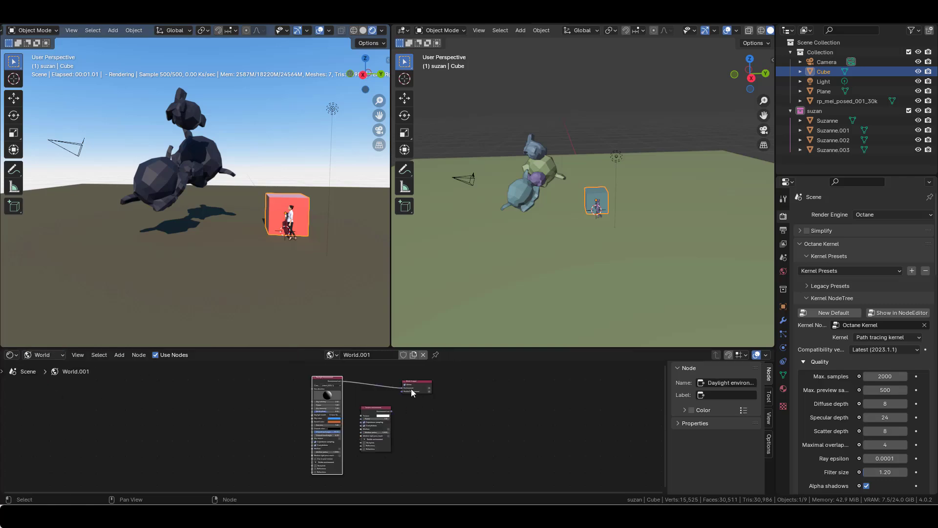
left_click_drag(404, 388, 375, 394)
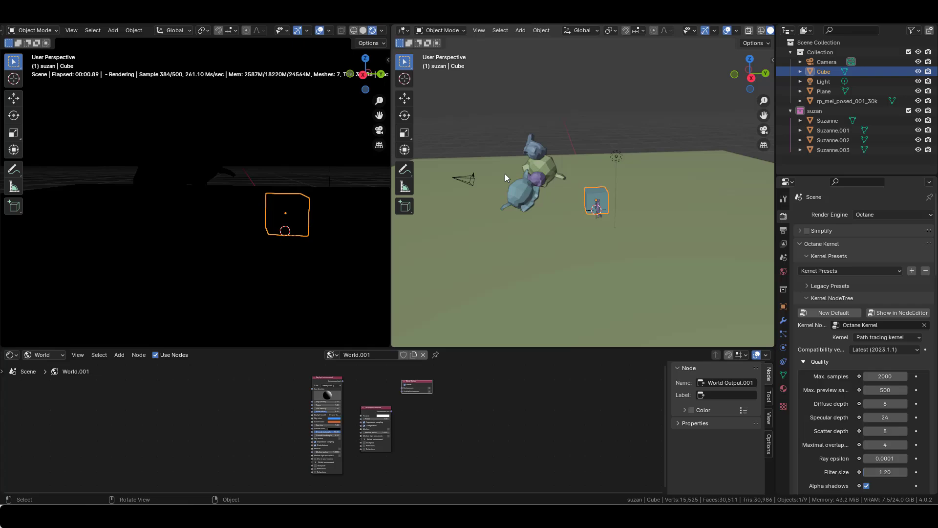
Step: Add an Octane Analytical Light to the Suzanne scene
middle_click_drag(505, 174, 526, 181)
key("shift+a")
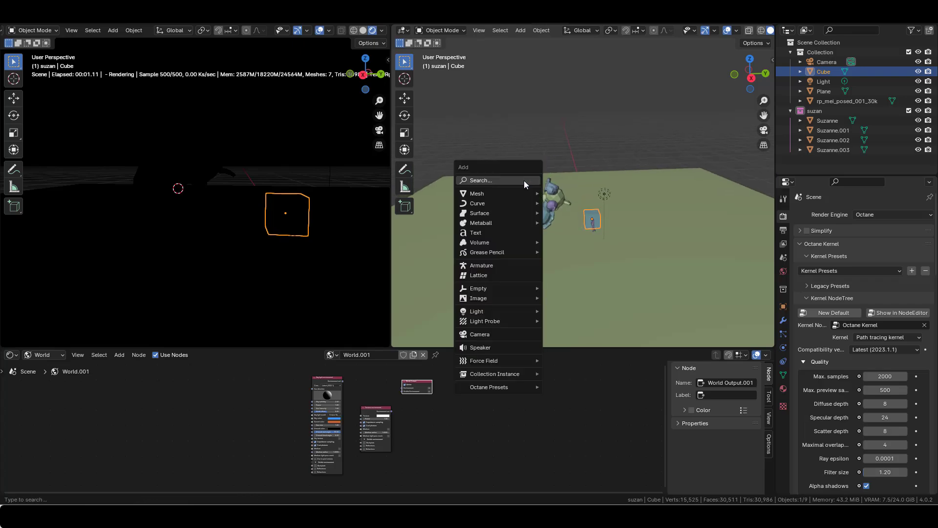
mouse_move(498, 312)
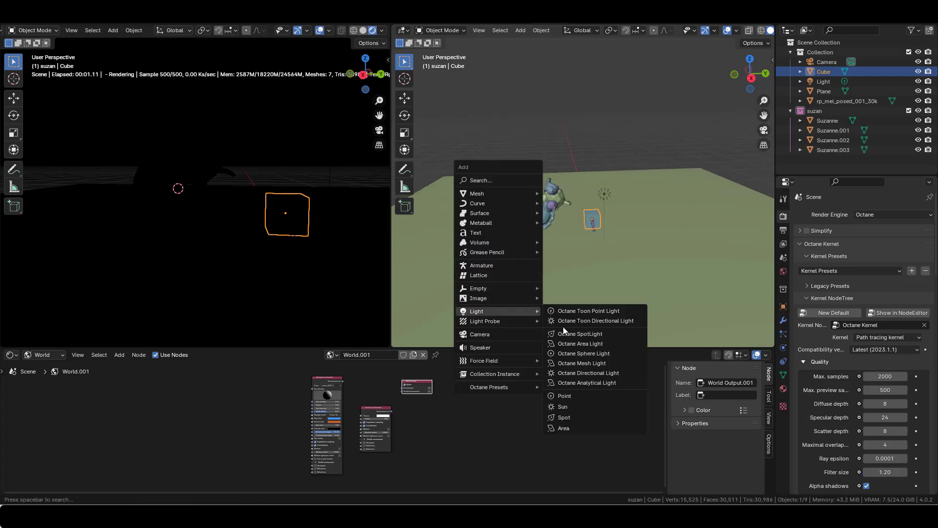
left_click(583, 382)
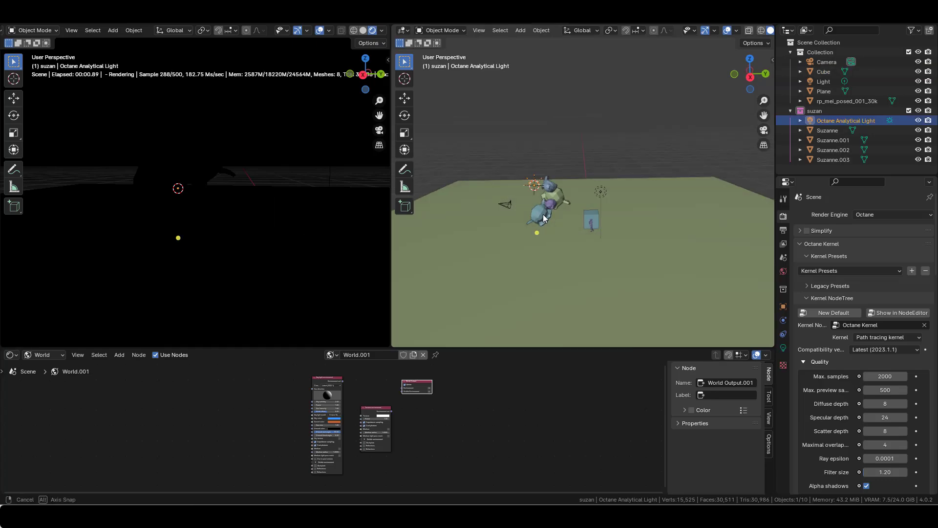
Step: Move the analytical light away from the 3D cursor to a position high above the ground plane
middle_click_drag(544, 214, 544, 191)
middle_click_drag(528, 151, 502, 245)
key("g")
left_click(528, 135)
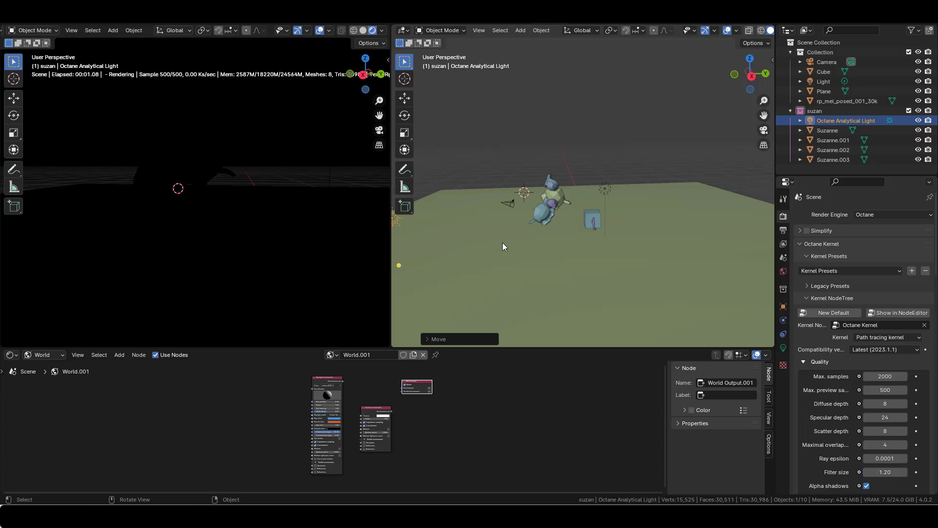
key("g")
left_click(595, 151)
Step: Aim the analytical light diagonally down past the Suzannes towards the ground near the cube, and adjust its position above them
left_click_drag(515, 184, 578, 216)
middle_click_drag(578, 215, 551, 195)
key("g")
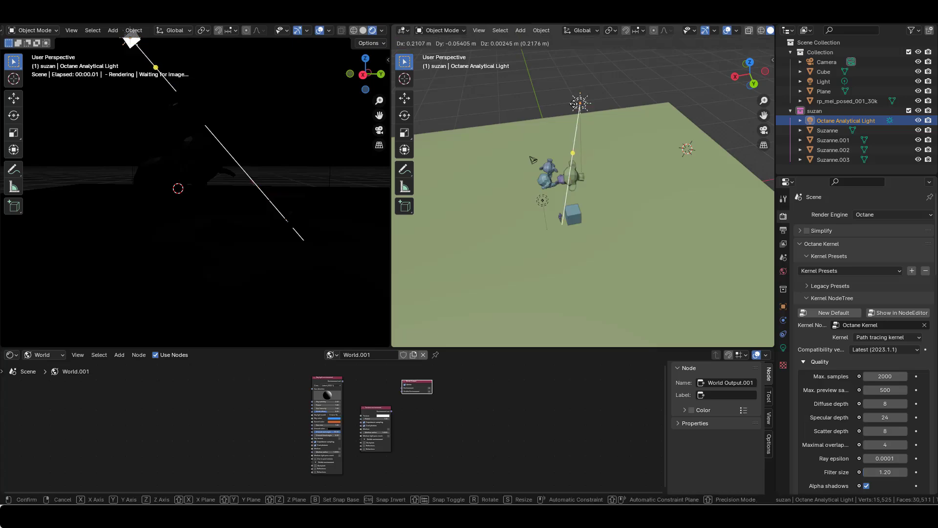
left_click(562, 106)
left_click_drag(553, 154, 561, 178)
middle_click_drag(550, 190, 605, 168)
scroll(585, 212, "up", 4)
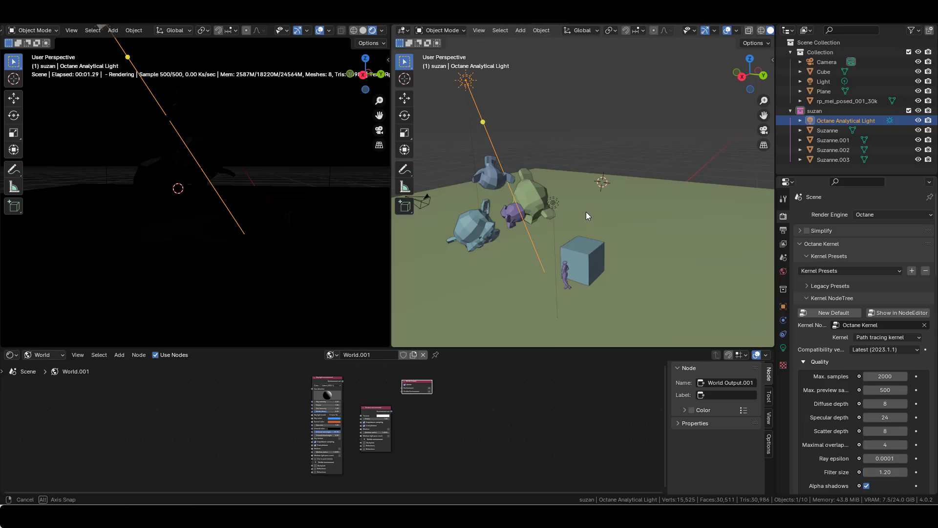
middle_click_drag(585, 212, 606, 230)
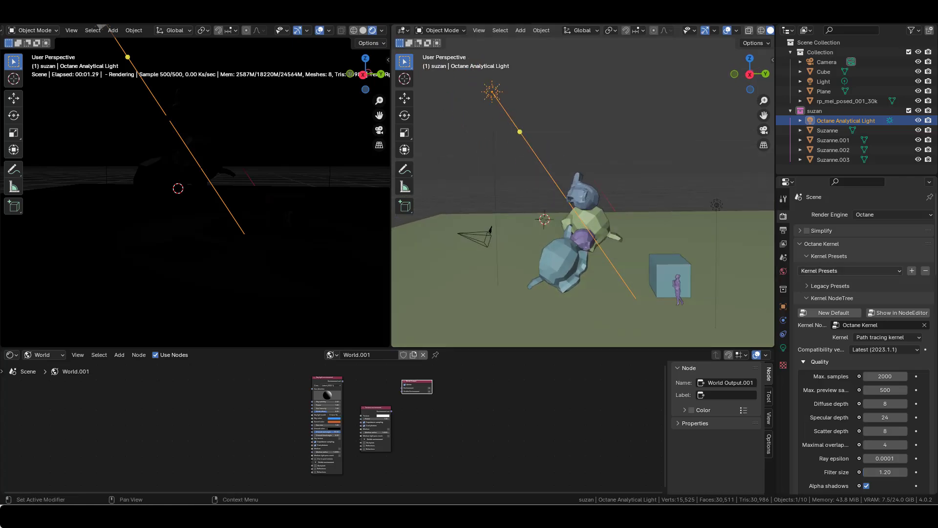
Step: Add a Gaussian spectrum node to the analytical light's node tree and connect it to the Texture emission's Texture input
left_click(41, 355)
left_click(48, 379)
scroll(277, 419, "up", 4)
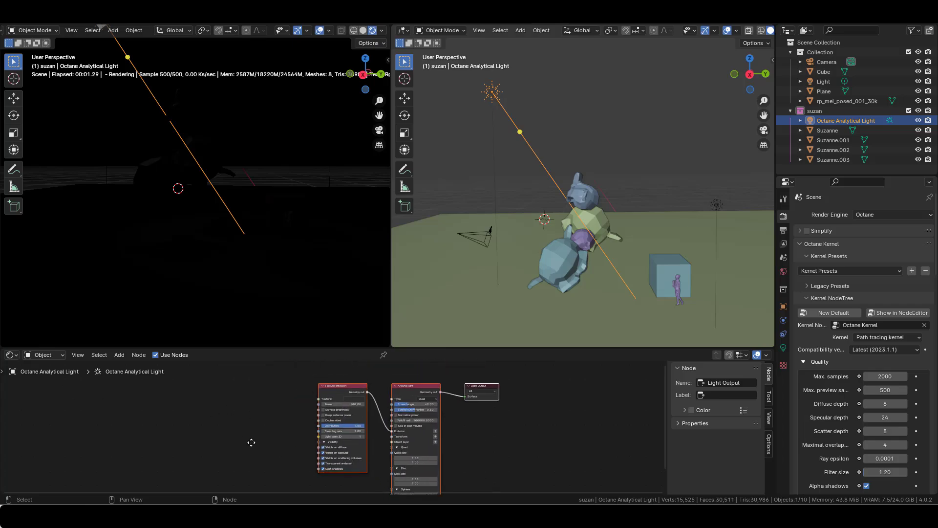
scroll(275, 430, "up", 2)
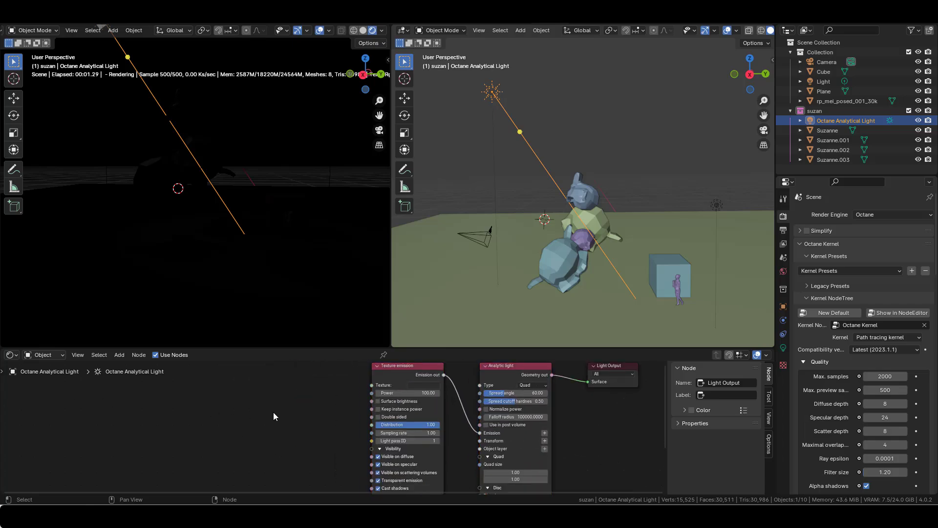
key("shift+a")
left_click(243, 300)
type("gau")
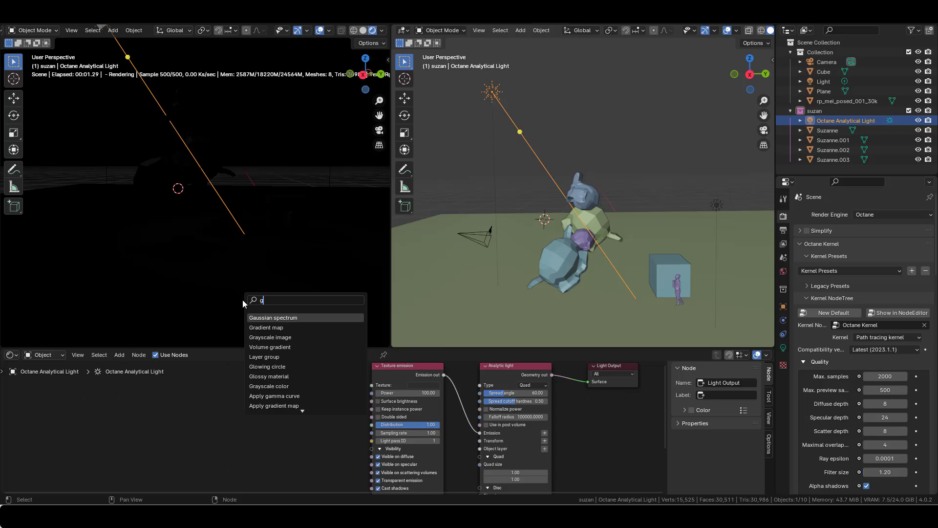
left_click(273, 318)
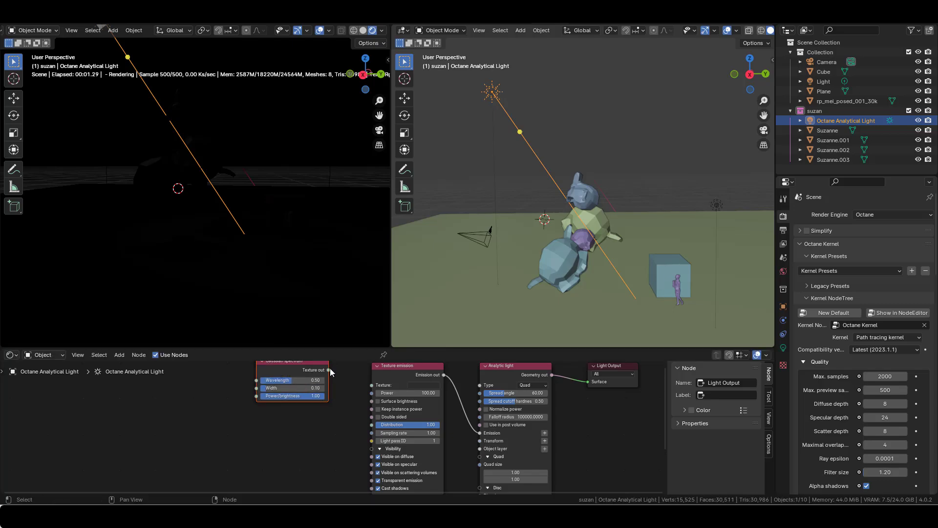
left_click(333, 383)
left_click_drag(331, 381, 371, 384)
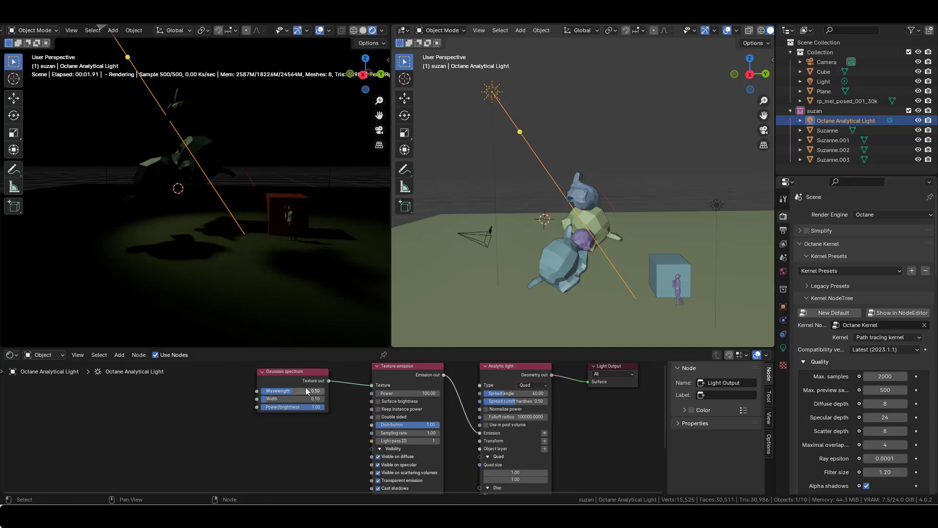
Step: Set the Gaussian spectrum's wavelength to 0.37 and rearrange the light's spectrum and emission nodes
left_click_drag(303, 373, 332, 392)
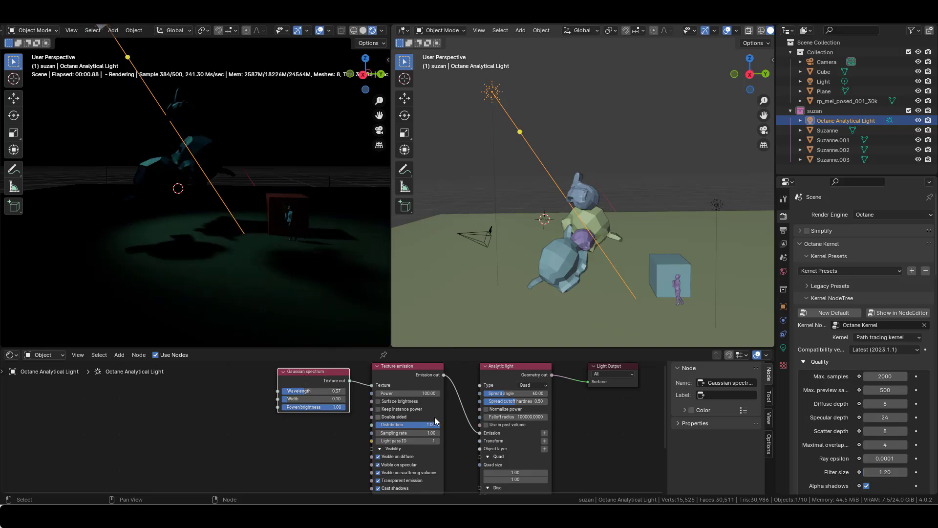
left_click_drag(443, 395, 457, 396)
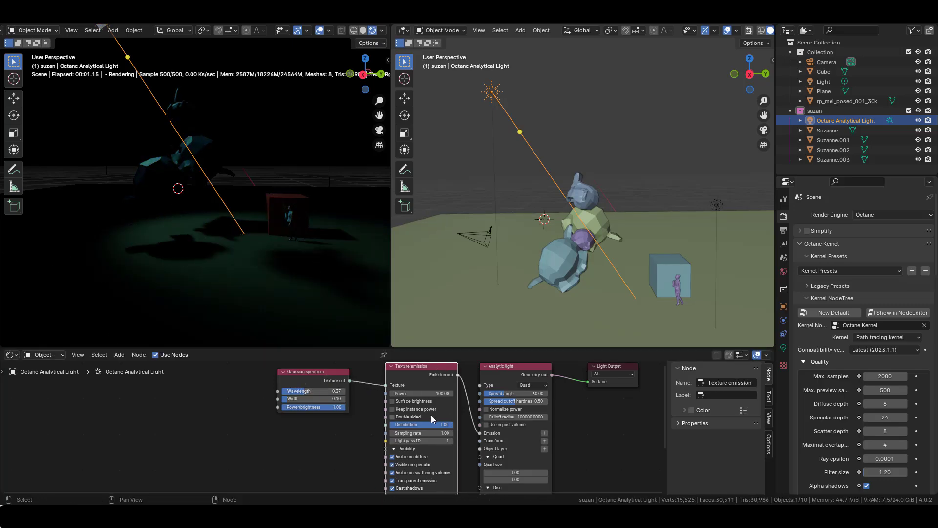
Step: Enable Normalize power and Use in post volume on the Analytic light node
scroll(500, 433, "up", 2)
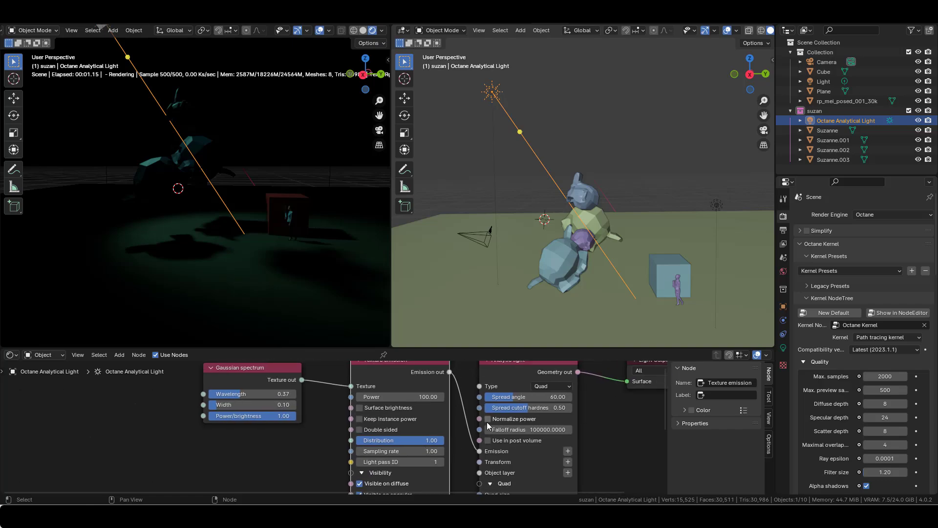
left_click(487, 419)
left_click(488, 440)
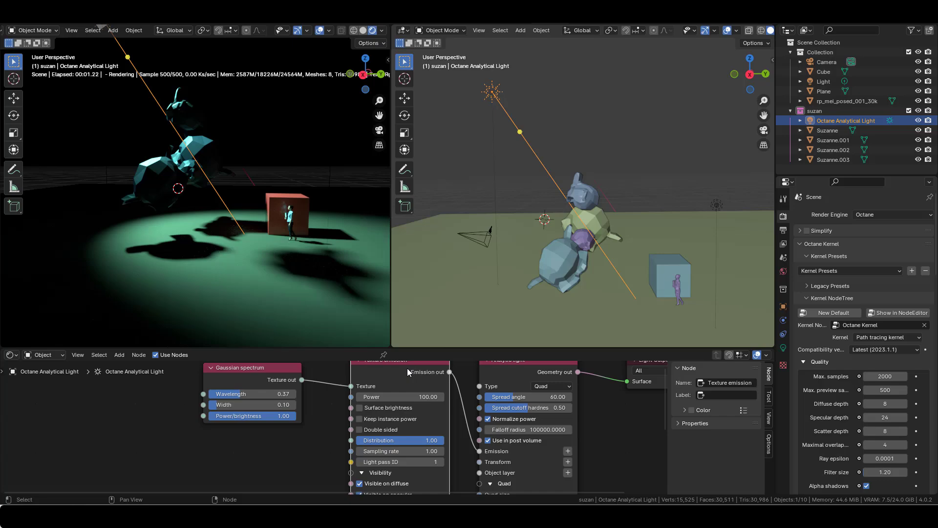
Step: Enable Octane Postprocess for the preview and set its bloom power to 0.310 and glare power to 0.001
scroll(546, 446, "down", 4)
mouse_move(529, 459)
middle_mouse_down()
mouse_move(518, 410)
mouse_move(537, 461)
middle_mouse_up()
scroll(551, 408, "down", 2)
middle_click_drag(324, 244, 326, 247)
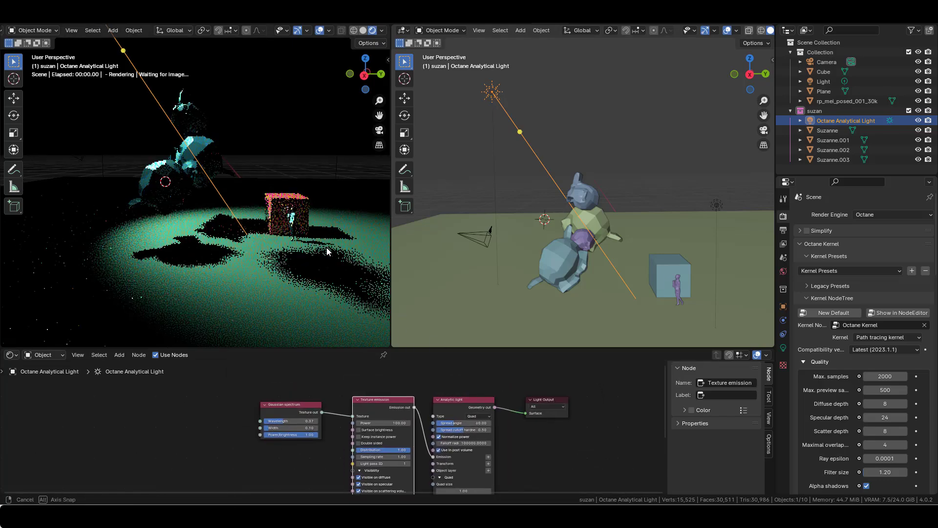
key("n")
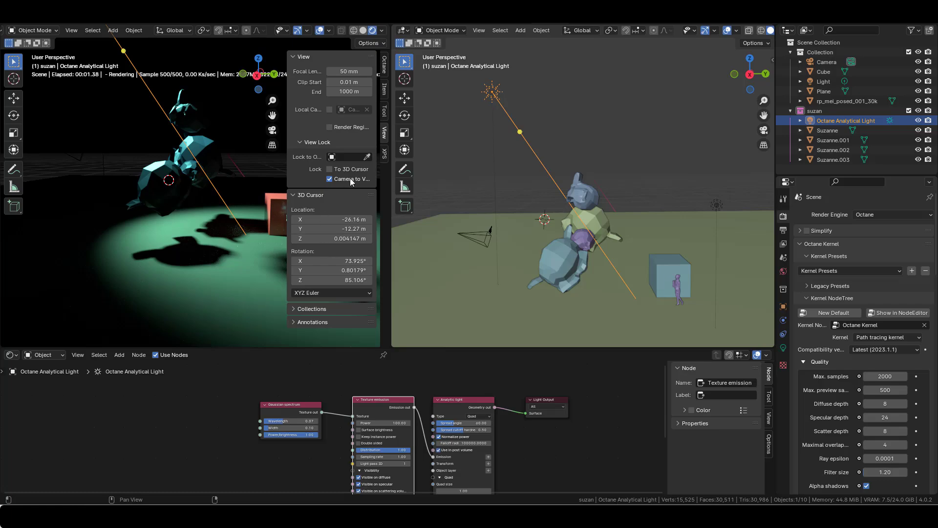
left_click(385, 68)
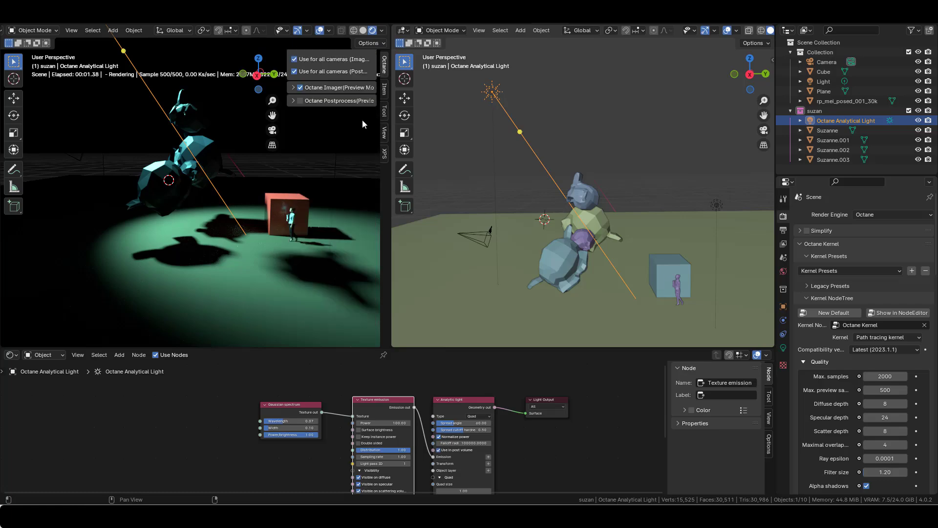
left_click(296, 101)
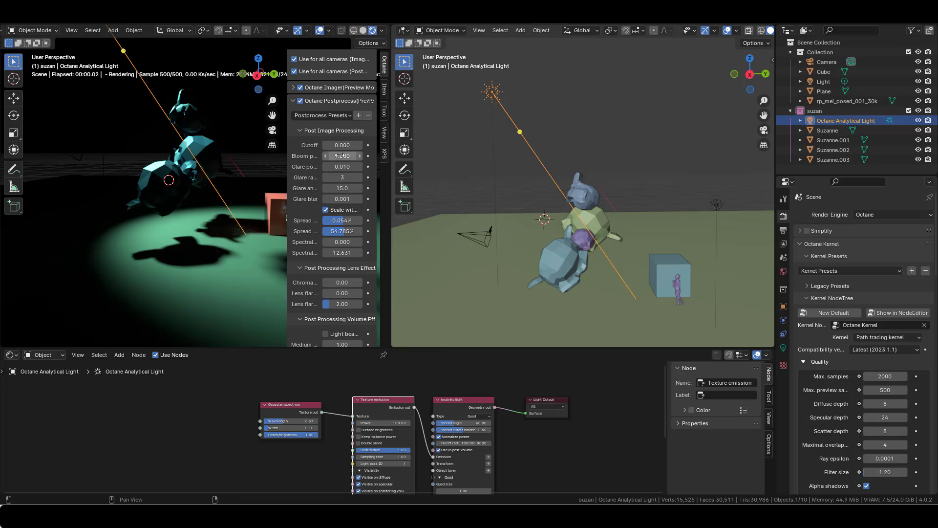
mouse_move(337, 155)
left_mouse_down()
mouse_move(318, 155)
mouse_move(335, 166)
left_mouse_up()
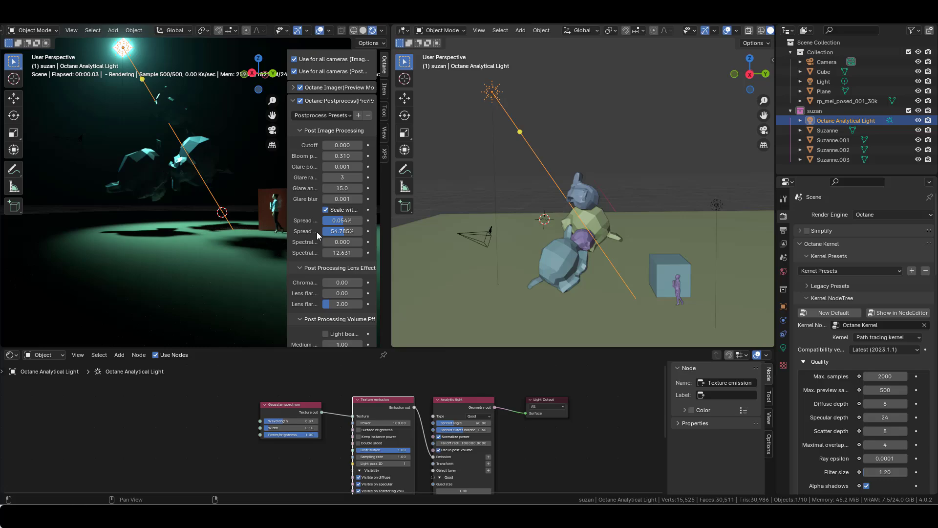
Step: Enable light beams and fog in the post-processing volume effects, with the Medium value beneath the base fog color set to 100
scroll(317, 233, "down", 4)
left_click(325, 252)
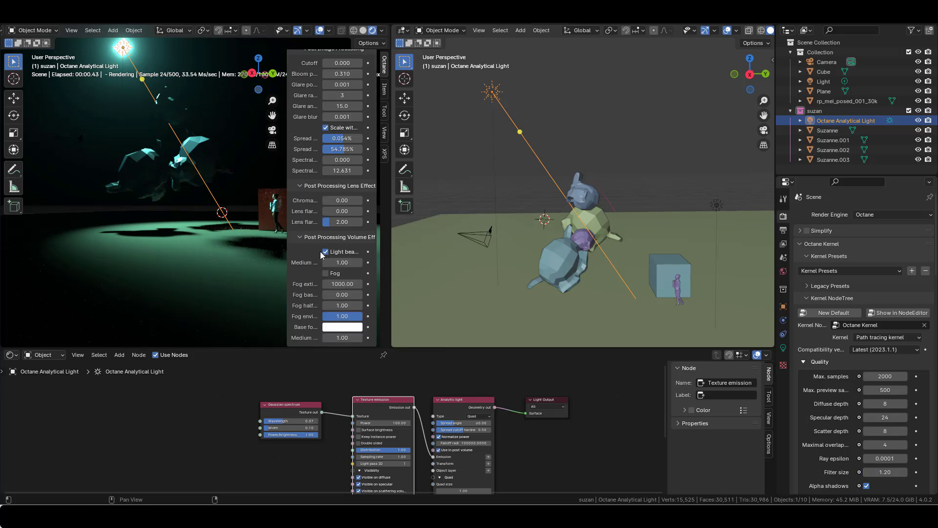
left_click(326, 273)
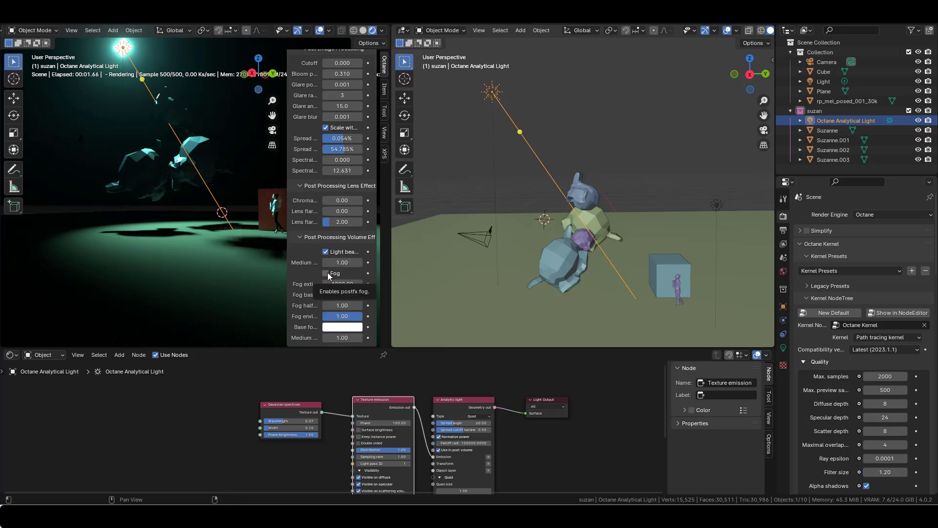
left_click(342, 338)
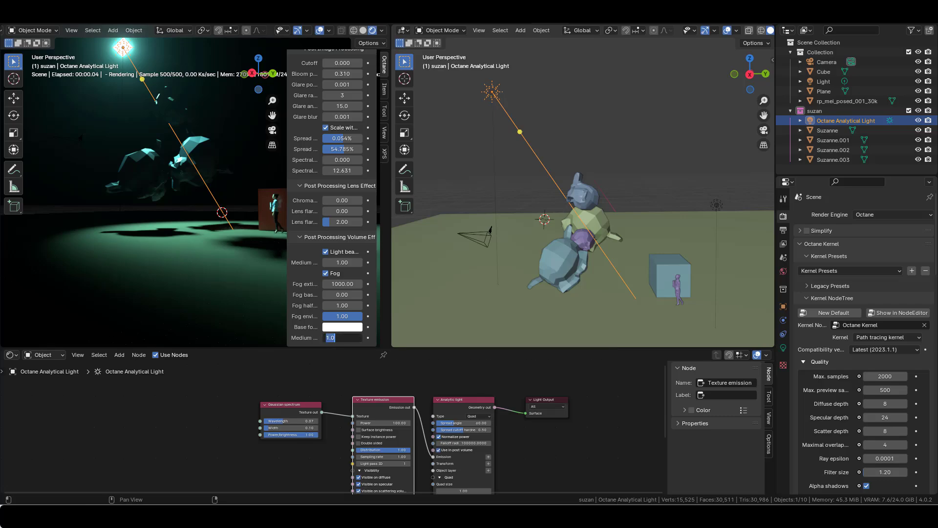
type("100")
key("Return")
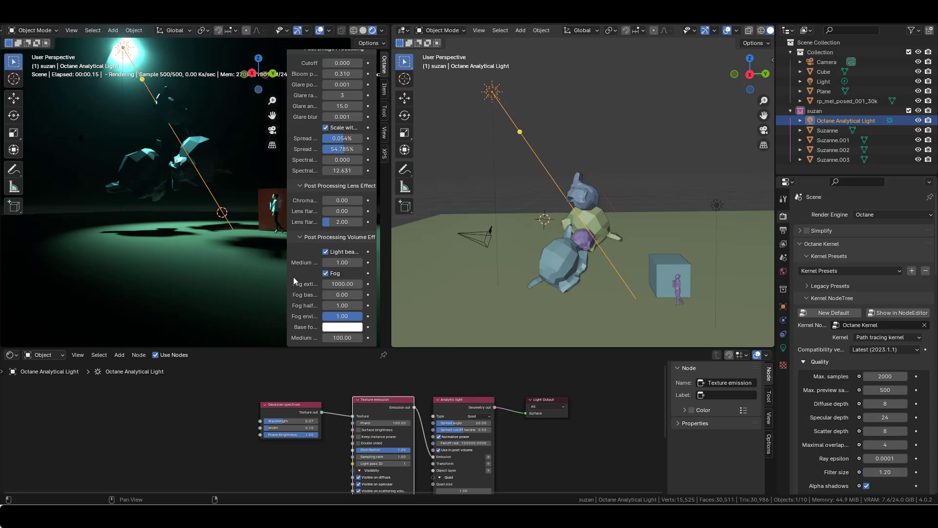
Step: Set the light beams' medium value to 0.1 in the post-processing volume effects
mouse_move(210, 224)
middle_mouse_down()
mouse_move(201, 195)
mouse_move(175, 226)
mouse_move(192, 222)
middle_mouse_up()
left_click(342, 263)
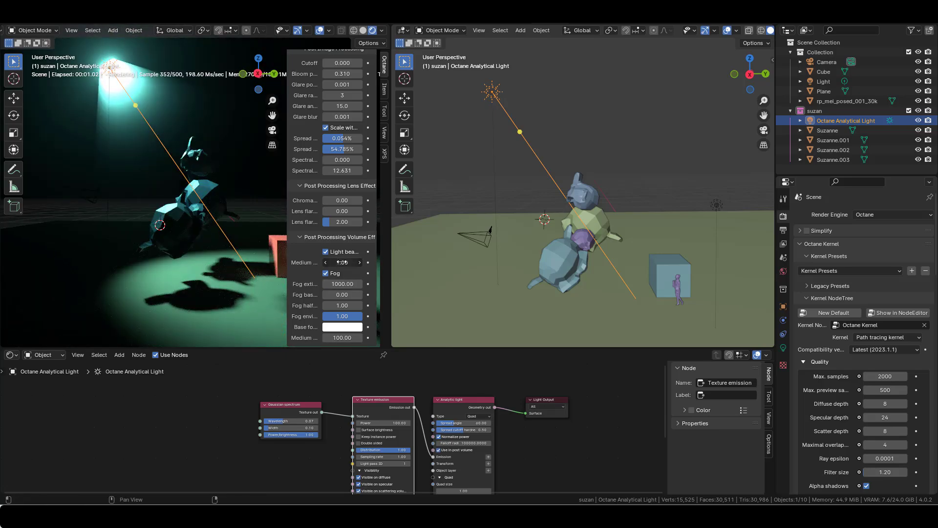
type("0.1")
key("Return")
mouse_move(167, 228)
middle_mouse_down()
mouse_move(157, 230)
mouse_move(168, 227)
middle_mouse_up()
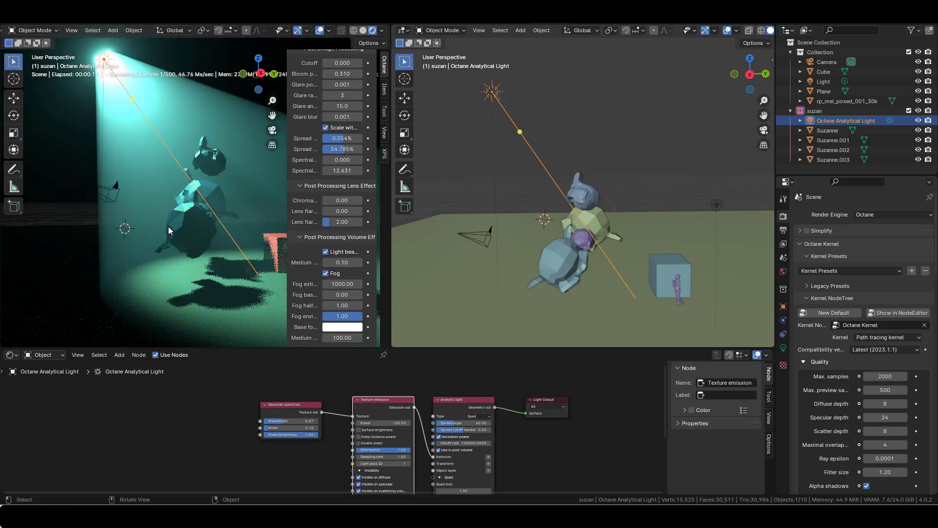
Step: Try a light beams medium value of 0 and restore it to 0.1
mouse_move(347, 262)
left_mouse_down()
mouse_move(318, 263)
mouse_move(386, 262)
mouse_move(333, 262)
left_mouse_up()
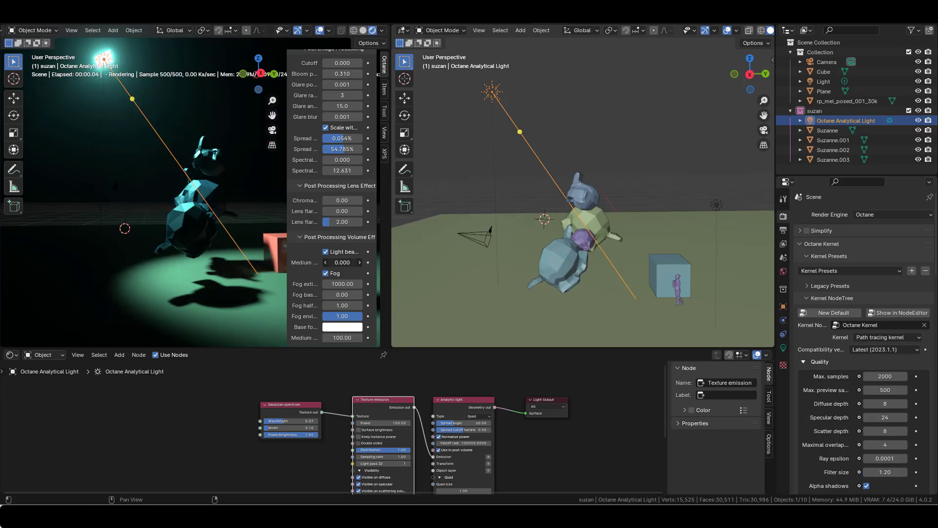
double_click(342, 262)
type(".1")
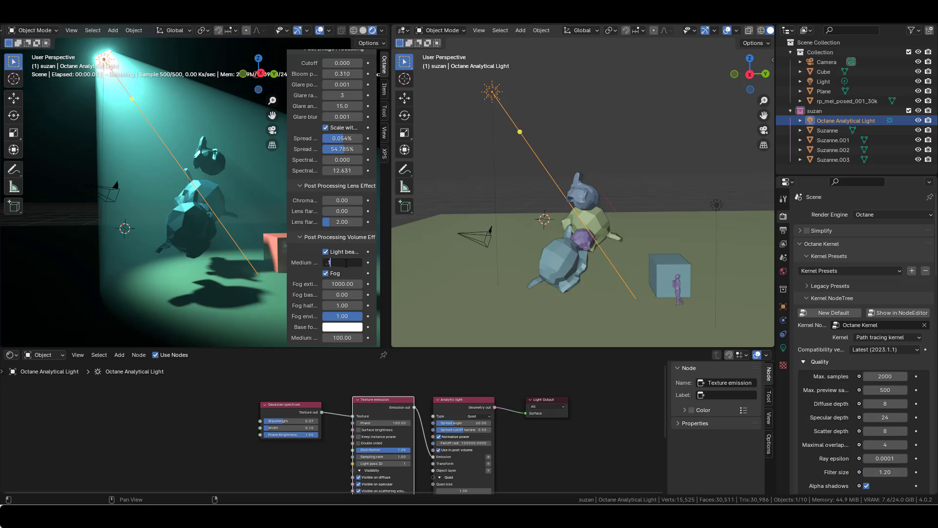
key("Return")
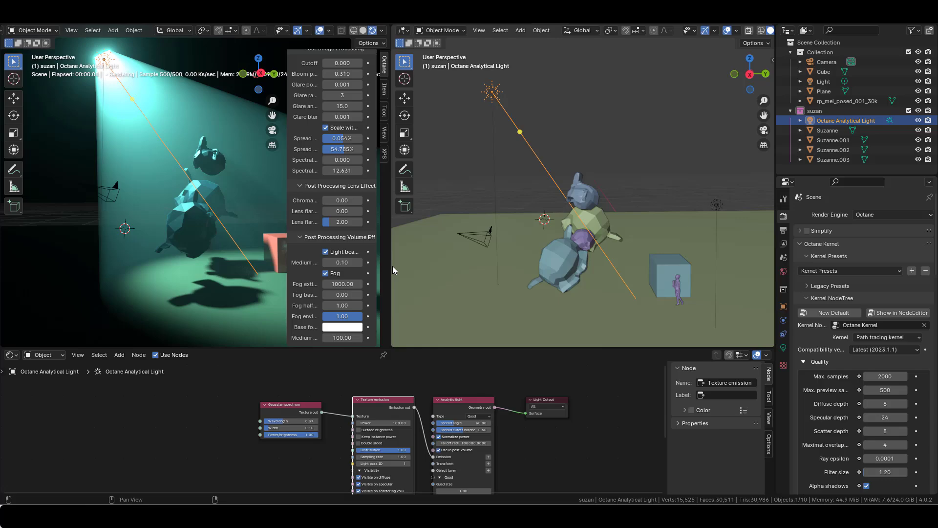
Step: Widen the rendered viewport and set the Texture emission node's power to 50
left_click_drag(391, 269, 565, 266)
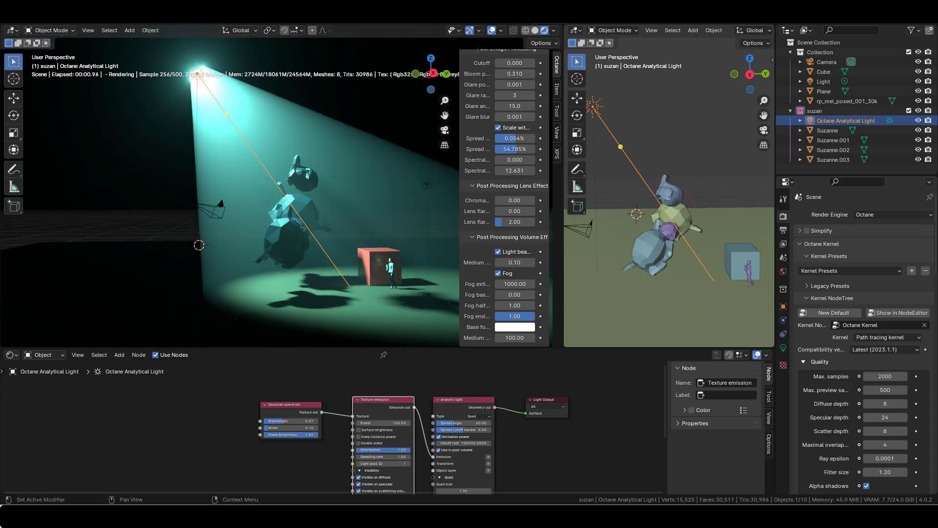
left_click_drag(298, 404, 300, 405)
left_click(396, 419)
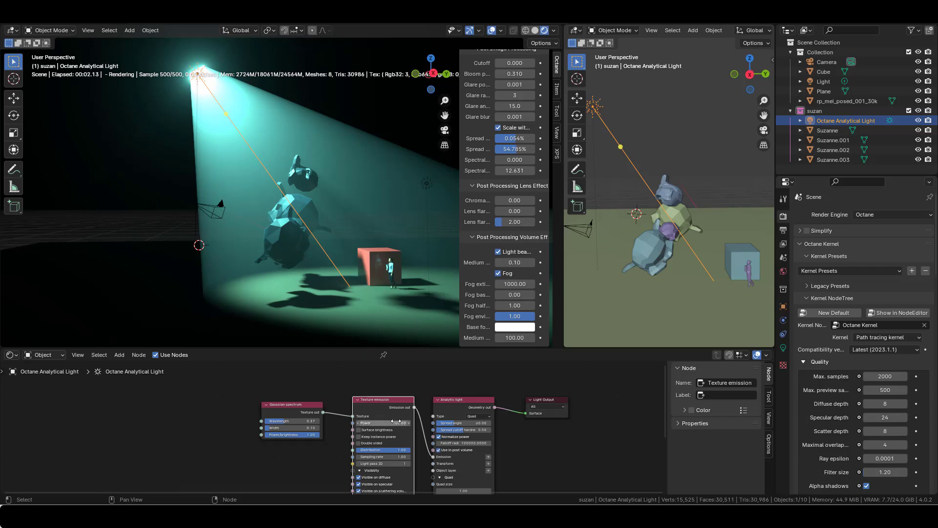
type("50")
key("Return")
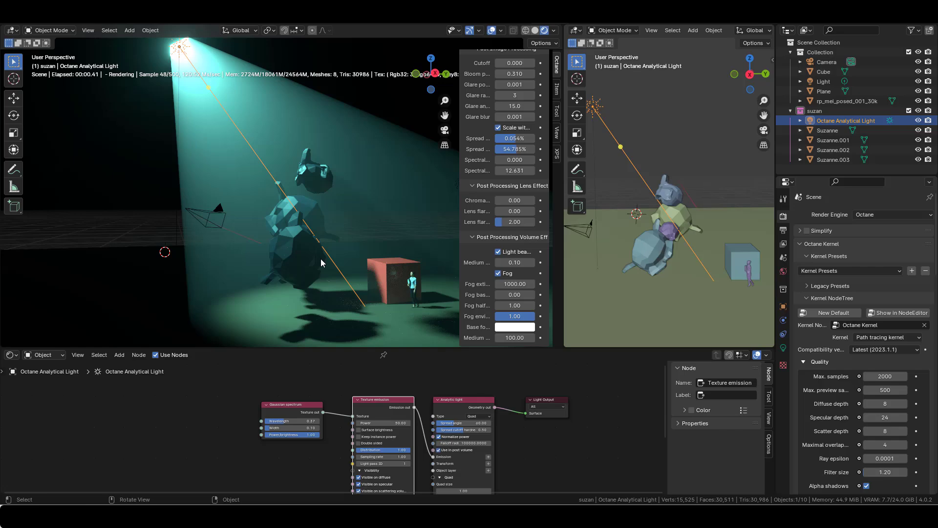
Step: Set the Gaussian spectrum's wavelength to 0.32
middle_click_drag(321, 263, 288, 250)
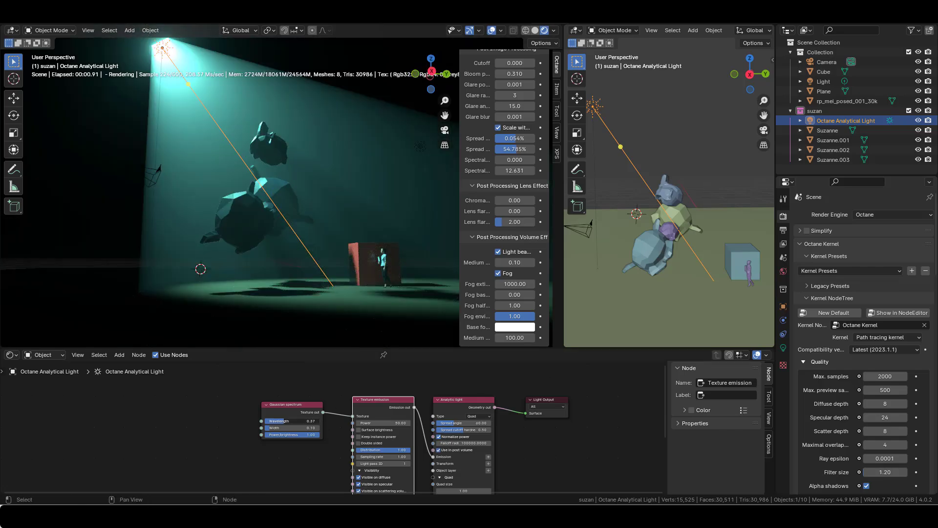
mouse_move(283, 421)
left_mouse_down()
mouse_move(307, 422)
mouse_move(288, 422)
left_mouse_up()
middle_click_drag(353, 229, 350, 230)
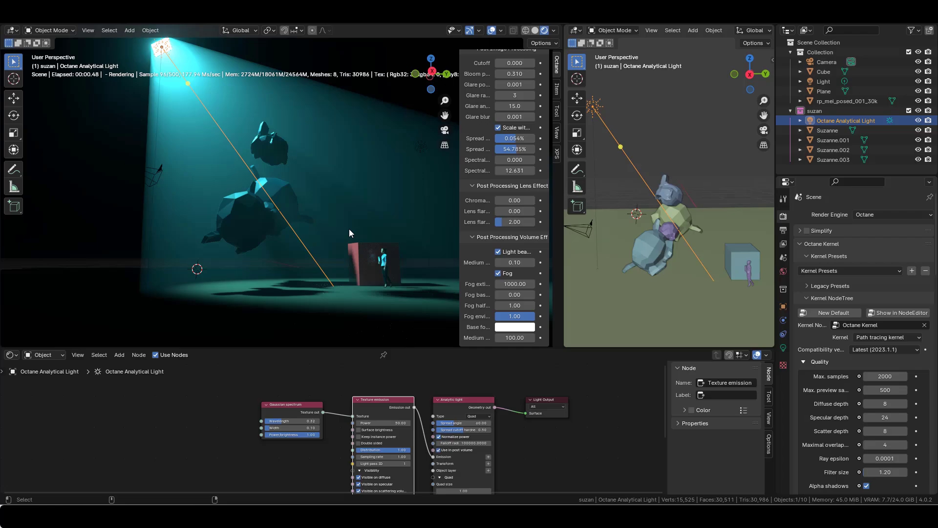
Step: Examine the light beam and shadows around the floating heads and cube in a full-screen render view, and return to the normal layout
key("ctrl+alt+space")
mouse_move(401, 254)
middle_mouse_down()
mouse_move(413, 260)
mouse_move(385, 230)
mouse_move(403, 246)
middle_mouse_up()
scroll(427, 254, "up", 1)
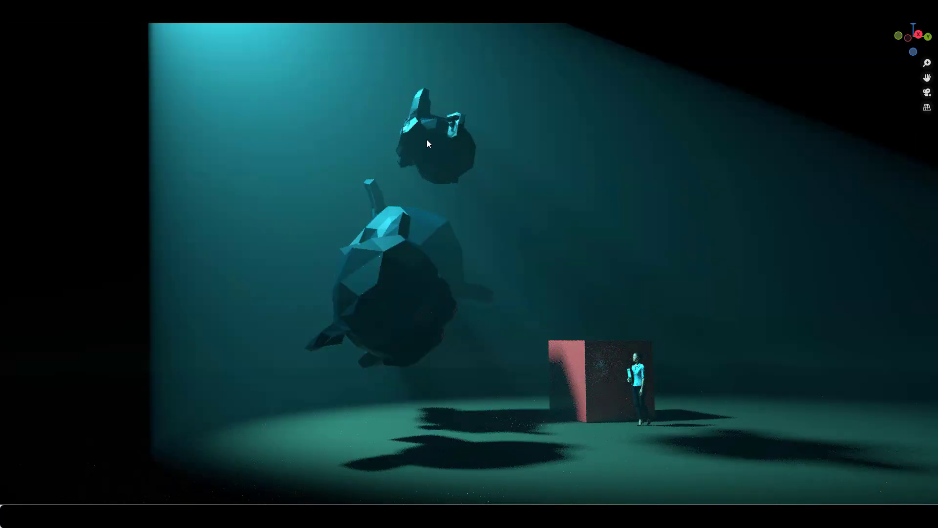
middle_click_drag(452, 269, 473, 332)
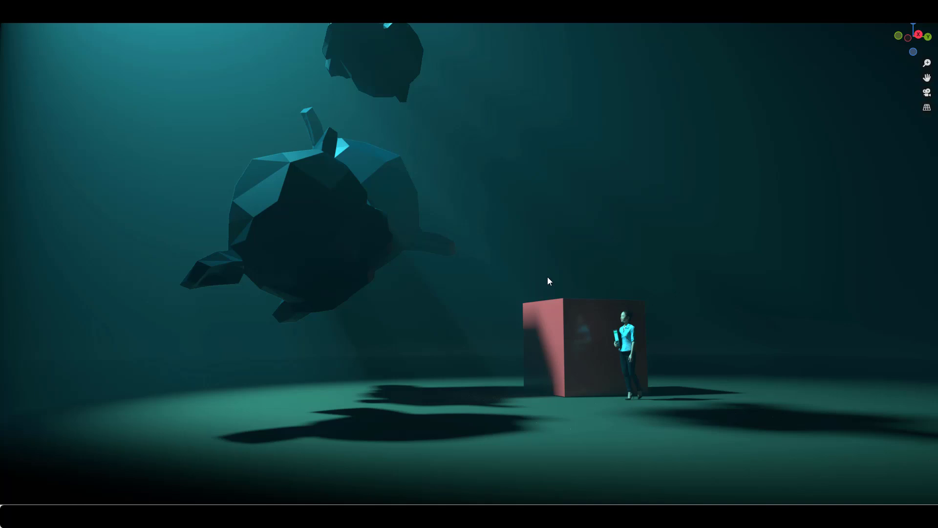
key("ctrl+alt+space")
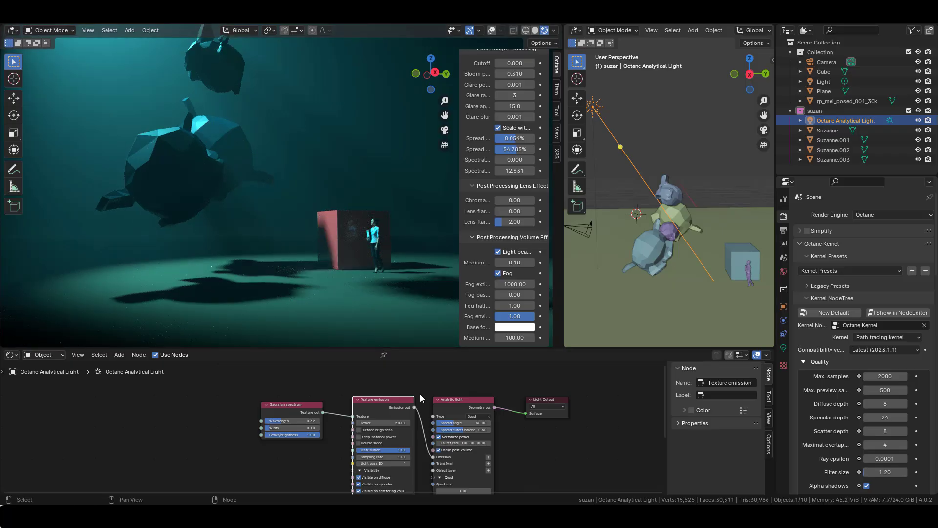
scroll(645, 220, "down", 2)
middle_click_drag(639, 207, 642, 248, "shift")
middle_click_drag(270, 169, 172, 147)
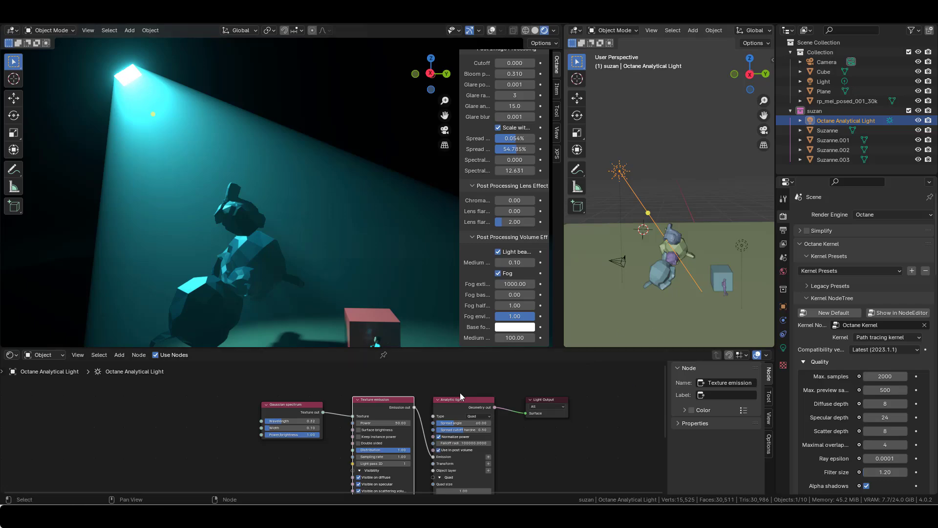
Step: Enlarge the node editor and change the Analytic light's type to Disc
scroll(510, 431, "up", 2)
middle_click_drag(579, 490, 561, 423)
left_click_drag(561, 348, 561, 273)
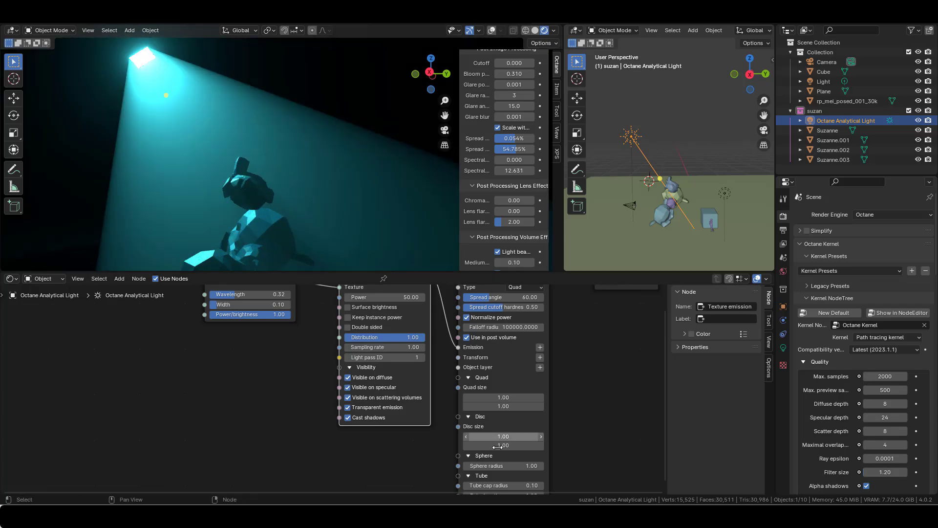
scroll(535, 432, "up", 3)
middle_click_drag(610, 437, 590, 406)
middle_click_drag(581, 352, 559, 475)
left_click(527, 352)
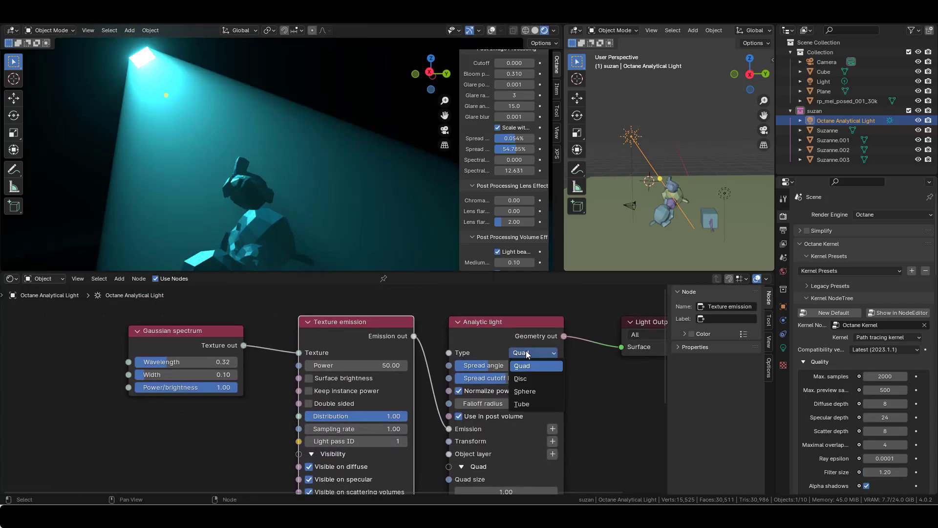
left_click(522, 379)
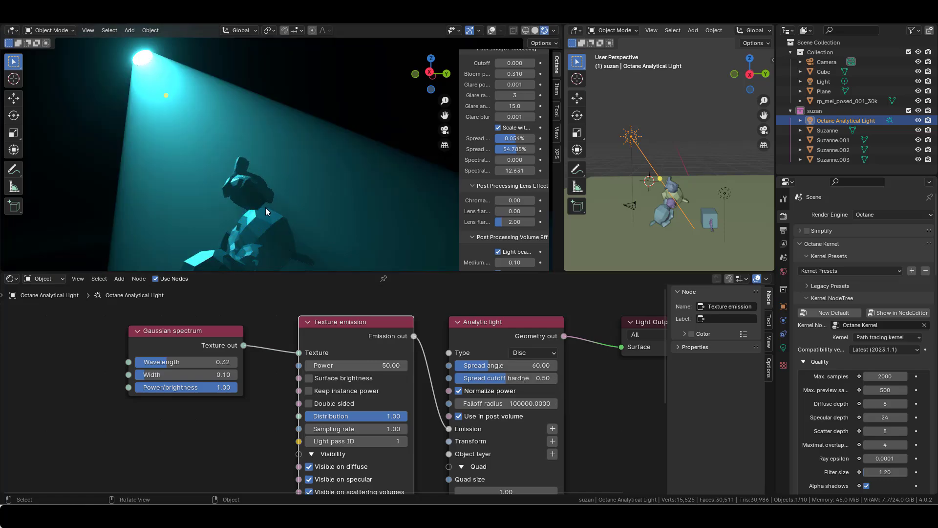
middle_click_drag(260, 204, 324, 190)
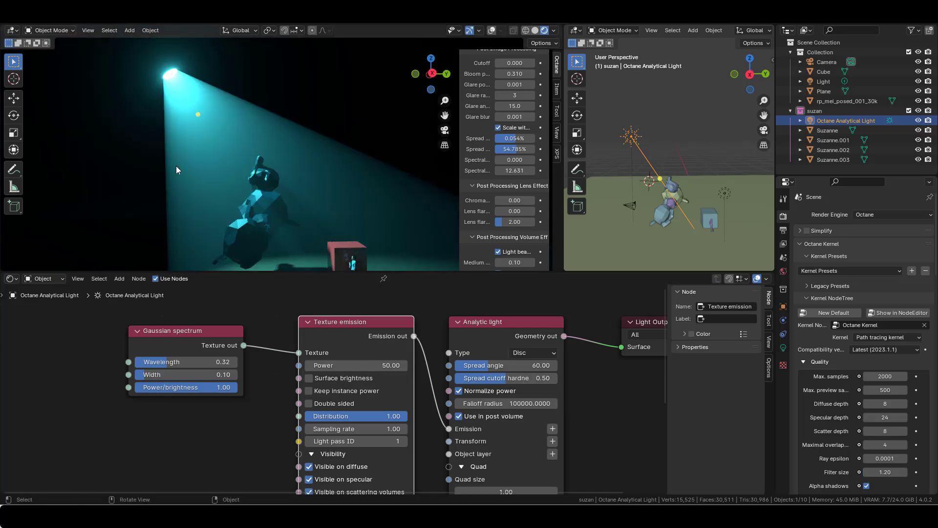
Step: Narrow the Analytic light's spread angle to 23 and inspect the tighter beam
middle_click_drag(324, 156, 164, 134)
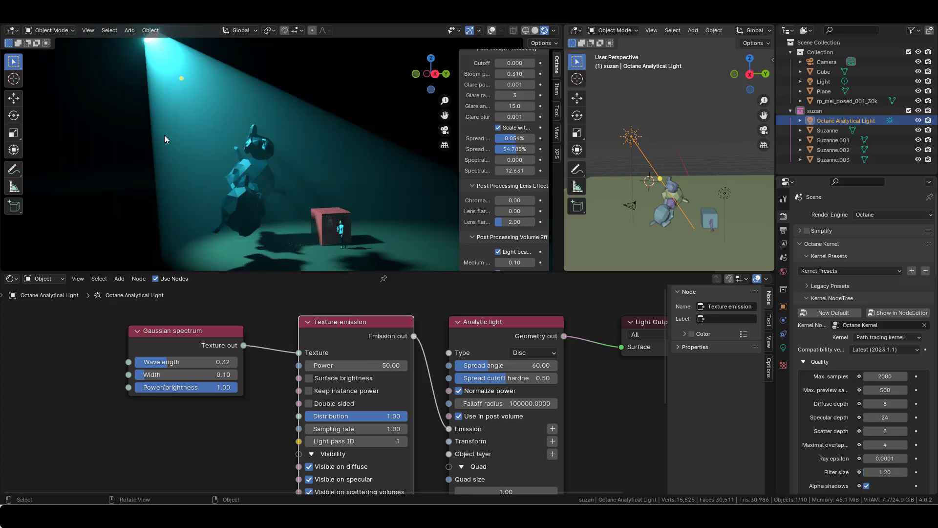
middle_click_drag(206, 95, 177, 126)
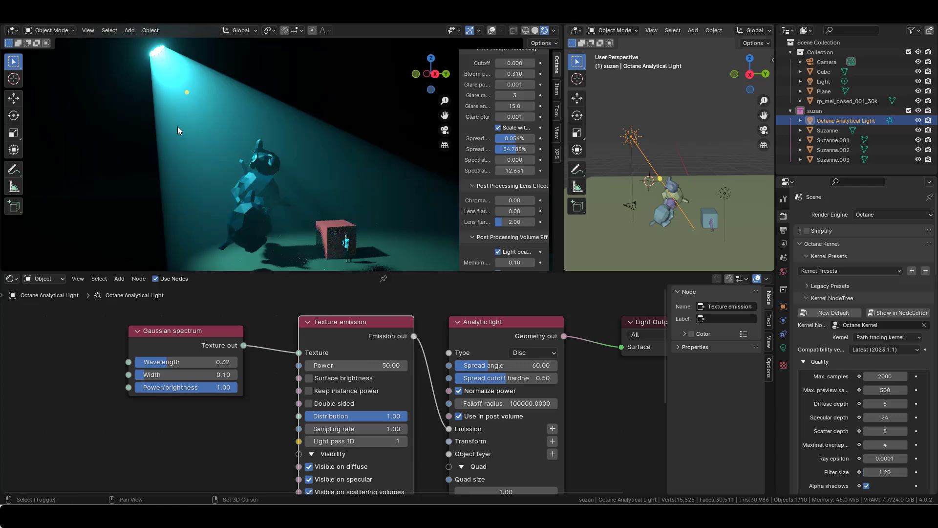
left_click_drag(487, 366, 467, 367)
scroll(272, 212, "up", 2)
middle_click_drag(271, 212, 238, 186)
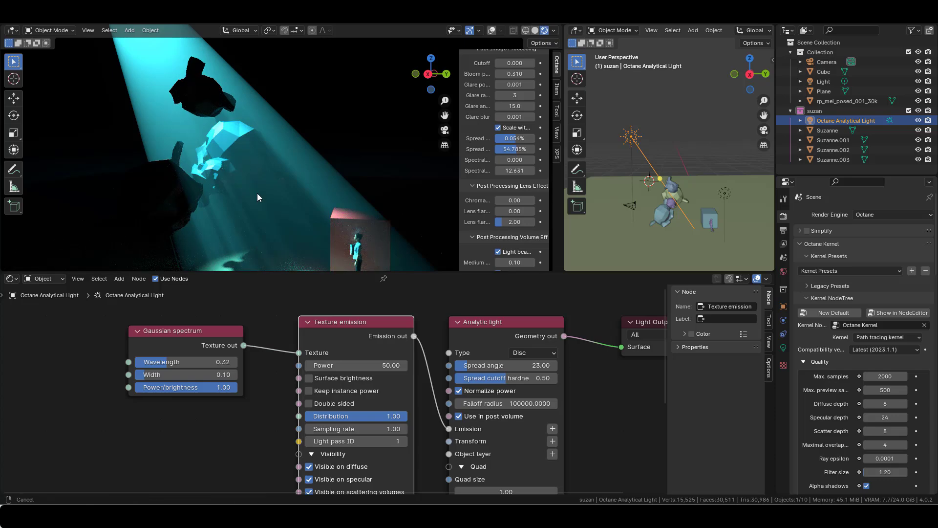
Step: Enlarge the rendered viewport, set the Analytic light's spread angle to 65 and widen its node
left_click_drag(299, 270, 299, 353)
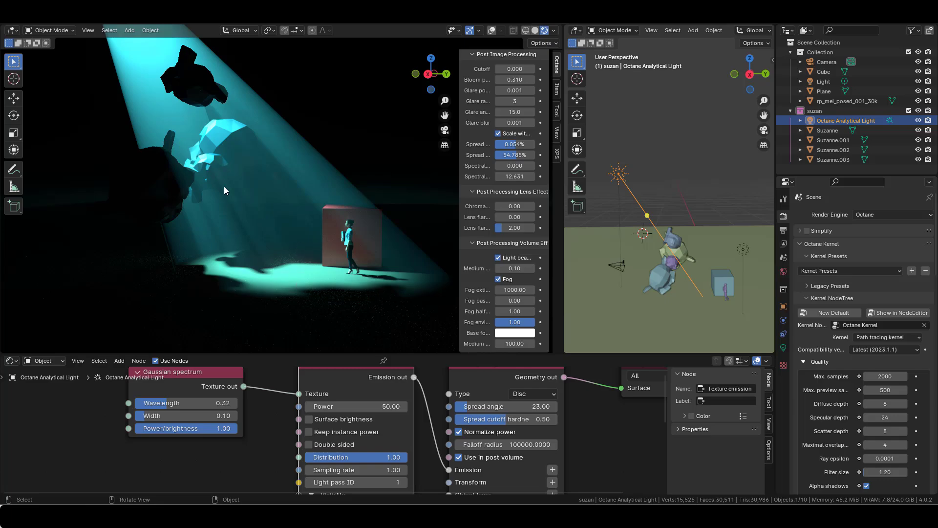
left_click_drag(484, 406, 532, 406)
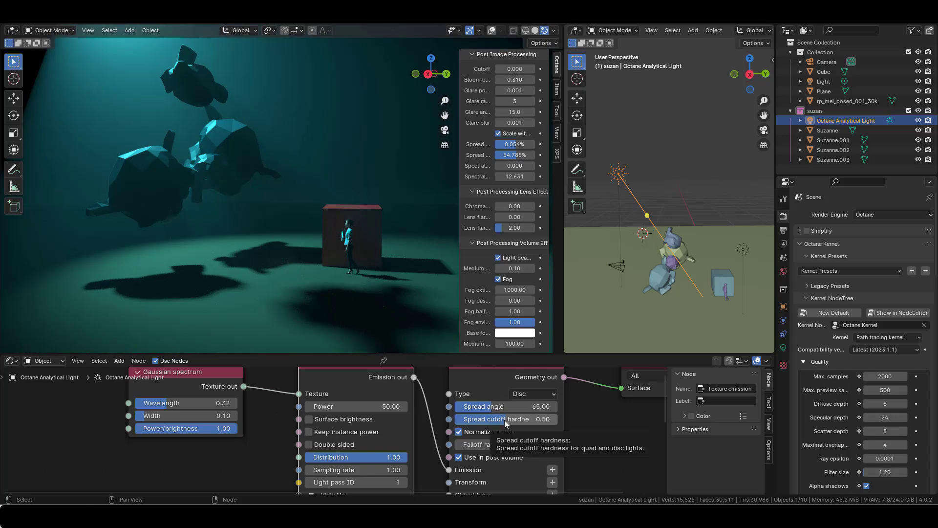
left_click(564, 429)
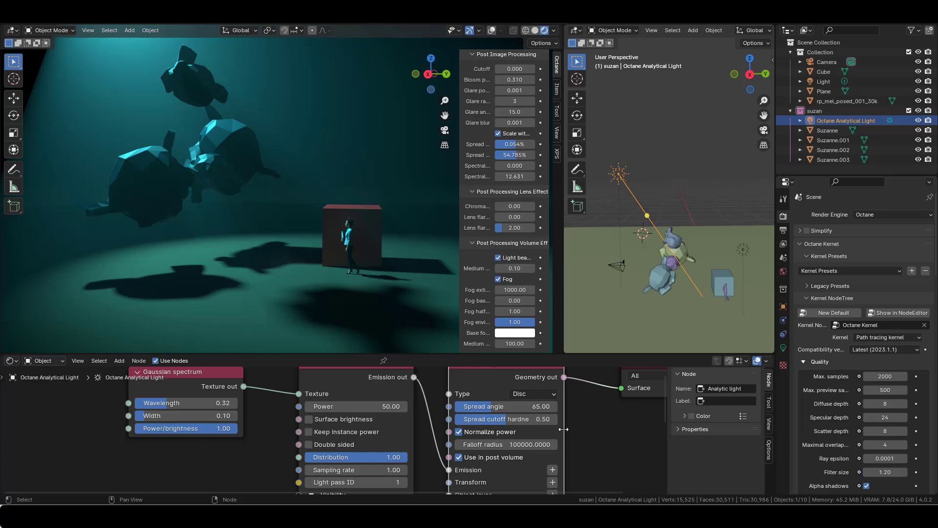
left_click_drag(564, 429, 596, 429)
scroll(269, 263, "down", 2)
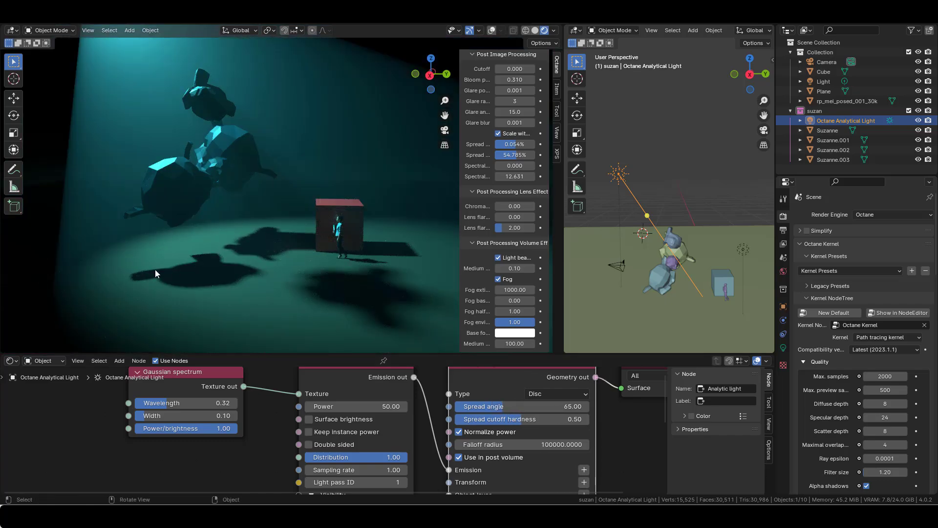
Step: Test the Analytic light's spread cutoff hardness at 1.00 and bring it down to 0.51
left_click_drag(537, 419, 601, 419)
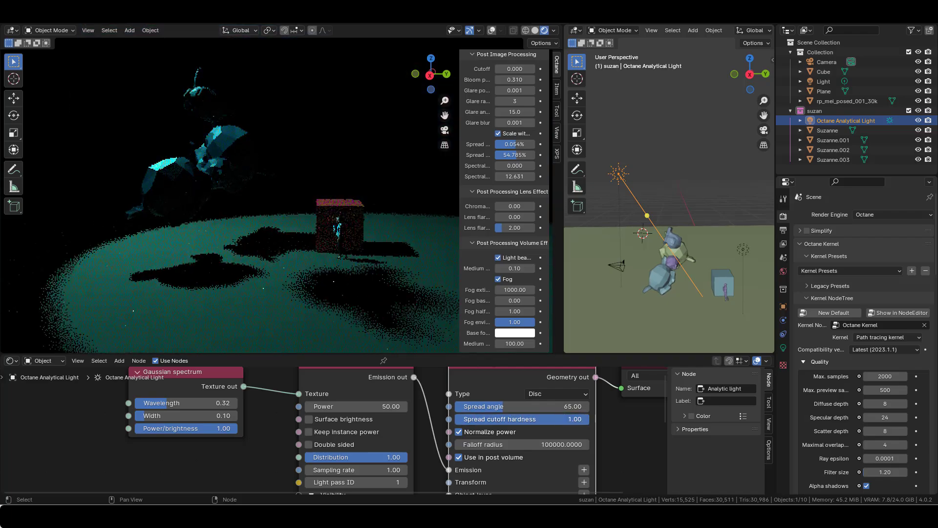
middle_click_drag(319, 288, 273, 282)
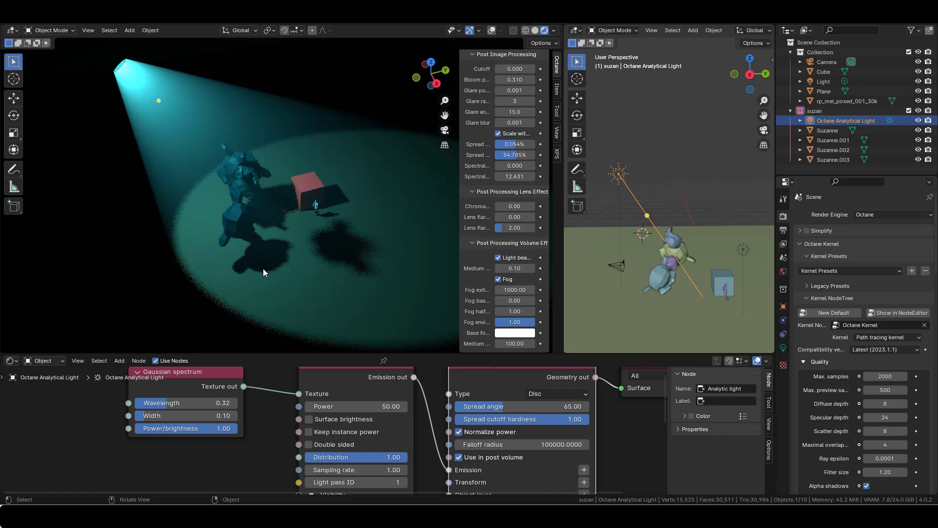
left_click_drag(586, 419, 522, 419)
middle_click_drag(251, 222, 250, 196)
scroll(250, 196, "up", 3)
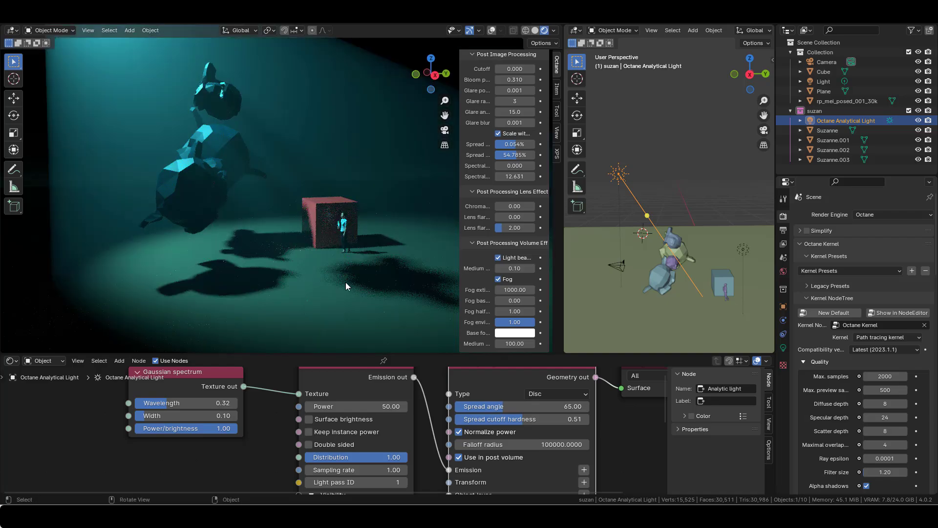
Step: Set the Analytic light's spread angle to 43.55 and check the narrower beam
left_click_drag(499, 409, 474, 408)
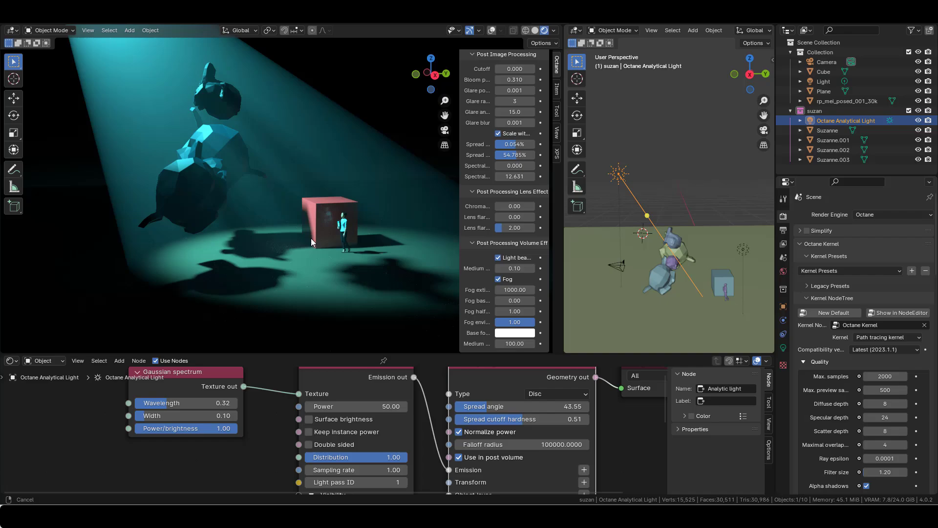
middle_click_drag(311, 239, 264, 248)
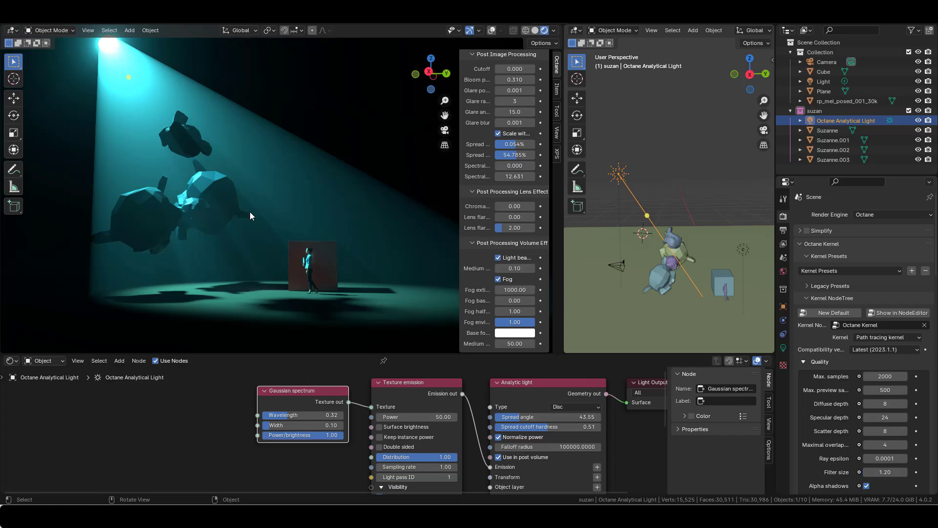
middle_click_drag(251, 212, 253, 214)
Step: Enlarge the node editor and set both Disc size values of the Analytic light to 5.00
scroll(647, 435, "down", 2)
middle_click_drag(619, 430, 605, 415)
left_click_drag(584, 354, 584, 271)
scroll(542, 438, "up", 1)
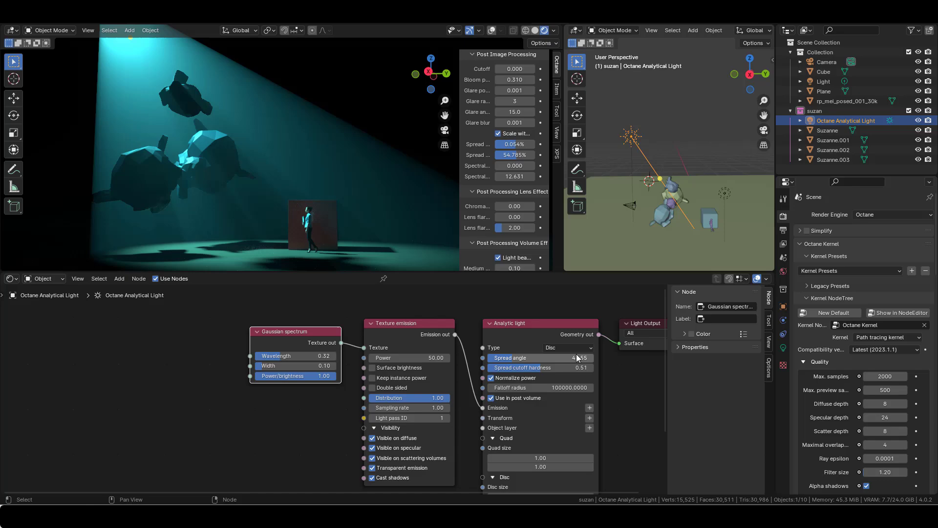
middle_click_drag(618, 399, 599, 331)
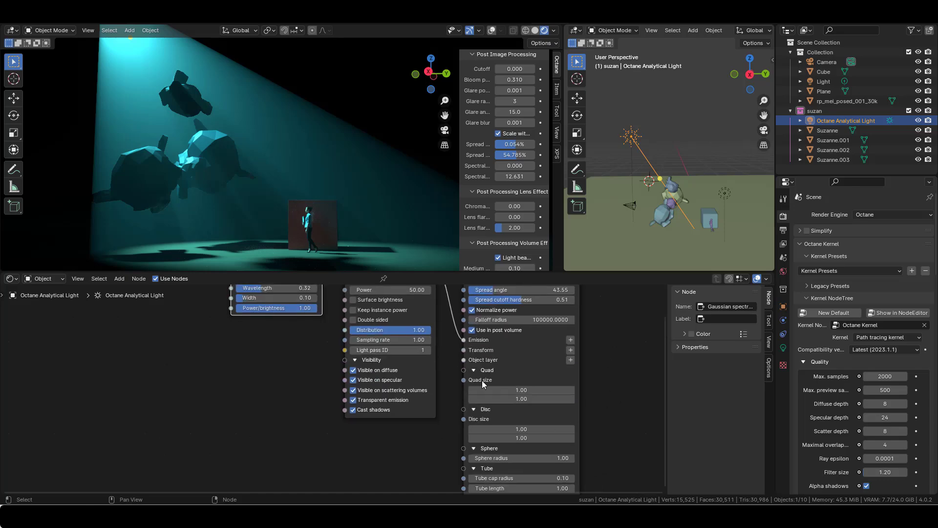
scroll(590, 464, "down", 2)
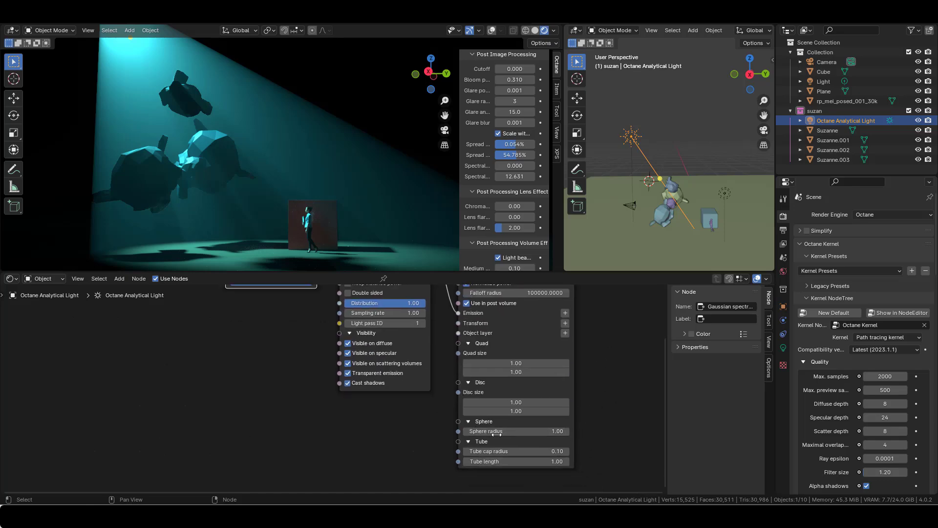
scroll(587, 416, "up", 3)
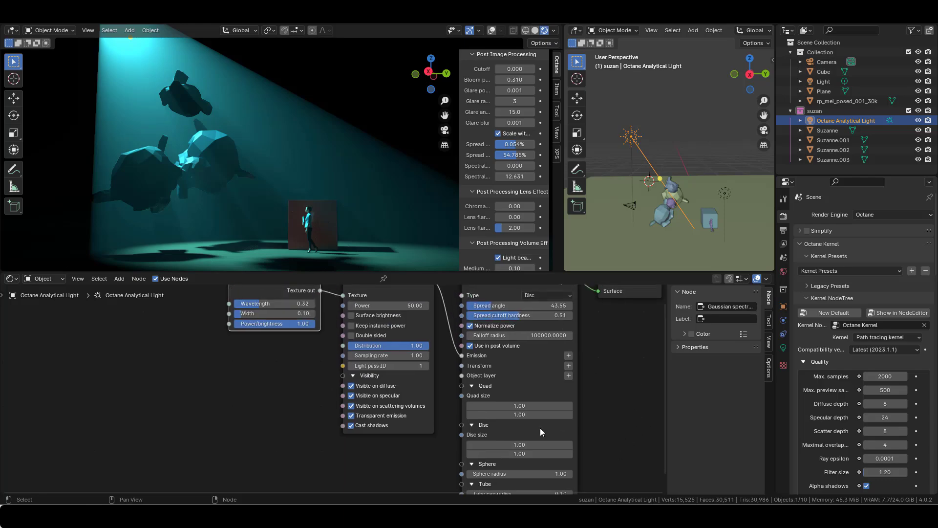
left_click(524, 445)
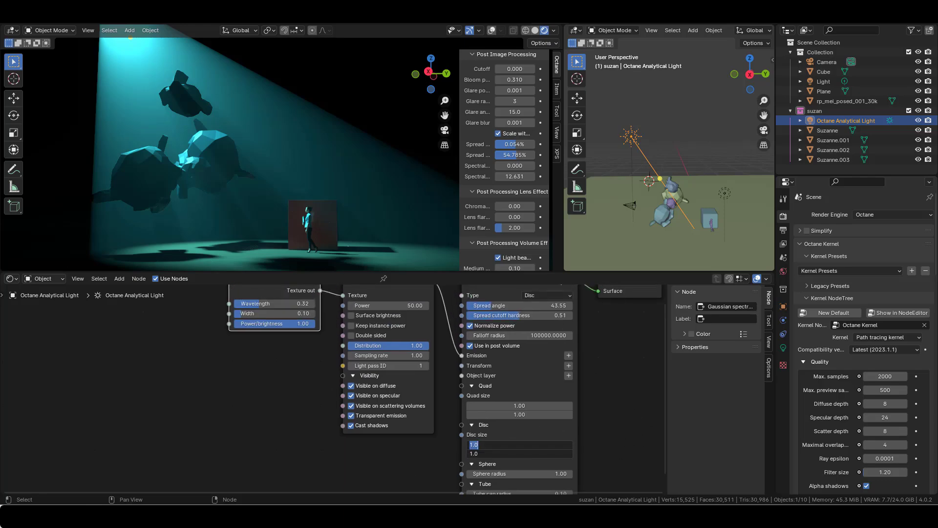
type("5")
key("Return")
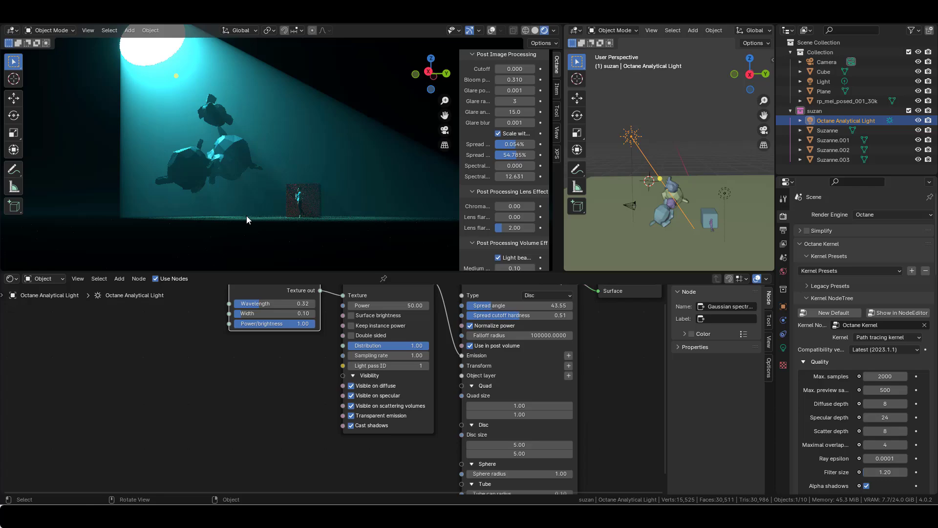
Step: Move the Octane Analytical Light higher and farther from the Suzanne heads in the rendered view
middle_click_drag(252, 159, 259, 192)
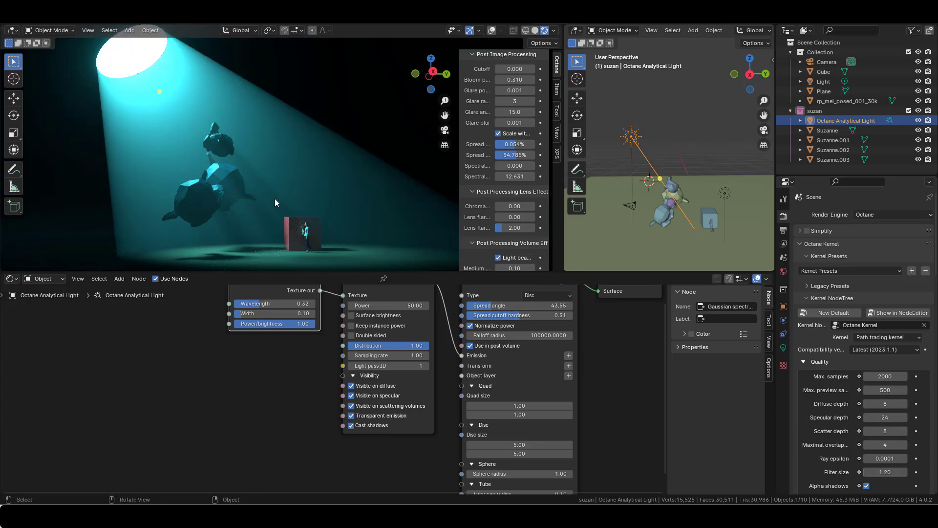
key("g")
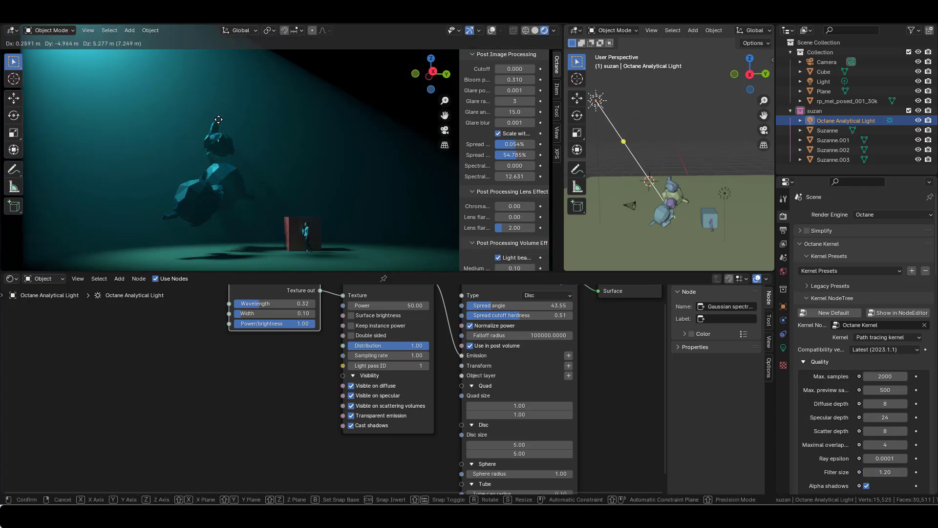
left_click(257, 147)
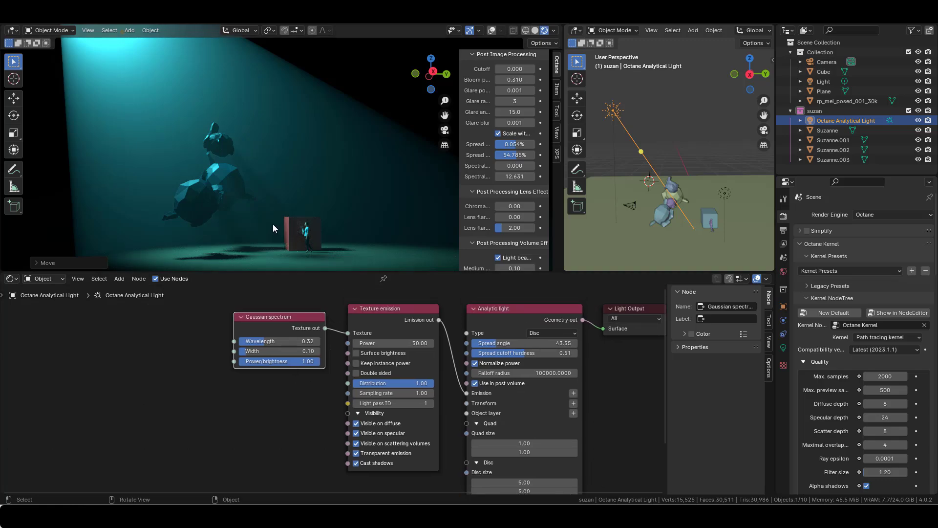
middle_click_drag(272, 223, 242, 164)
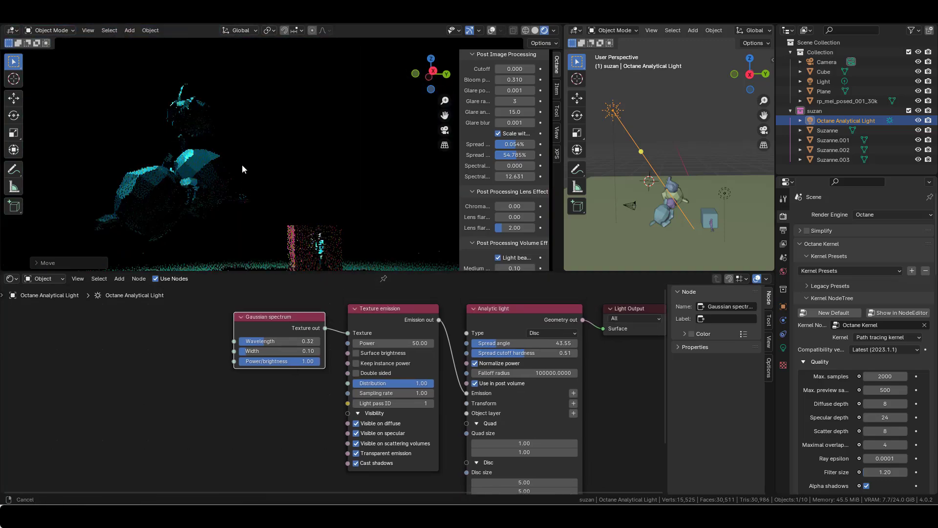
Step: Set the Analytic light's spread angle to 19.81 and enlarge the rendered viewport for a closer look at the beam
mouse_move(496, 343)
left_mouse_down()
mouse_move(484, 343)
mouse_move(493, 343)
left_mouse_up()
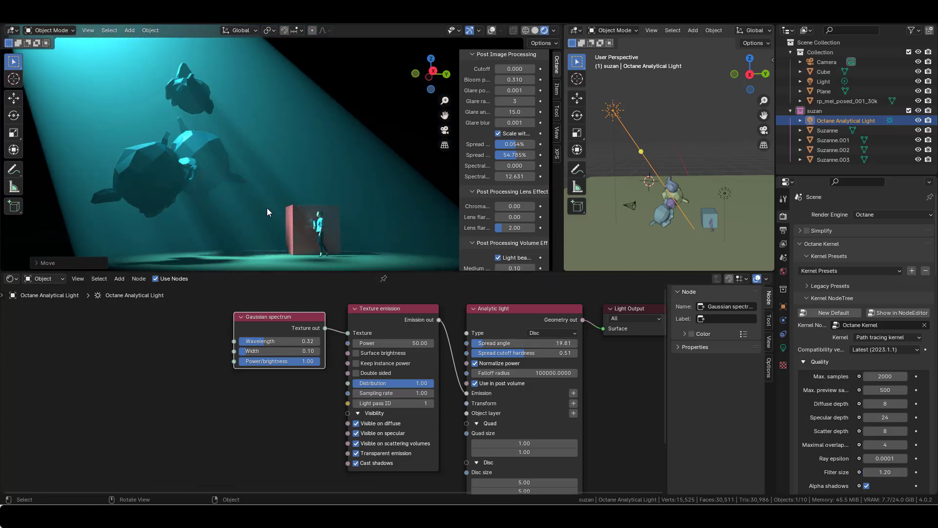
scroll(267, 207, "up", 2)
middle_click_drag(268, 210, 278, 188, "shift")
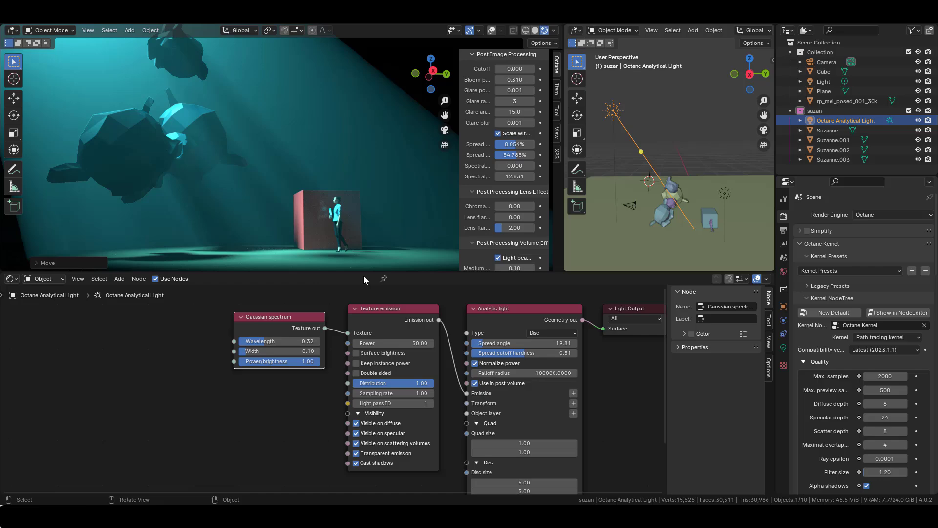
left_click_drag(363, 274, 367, 338)
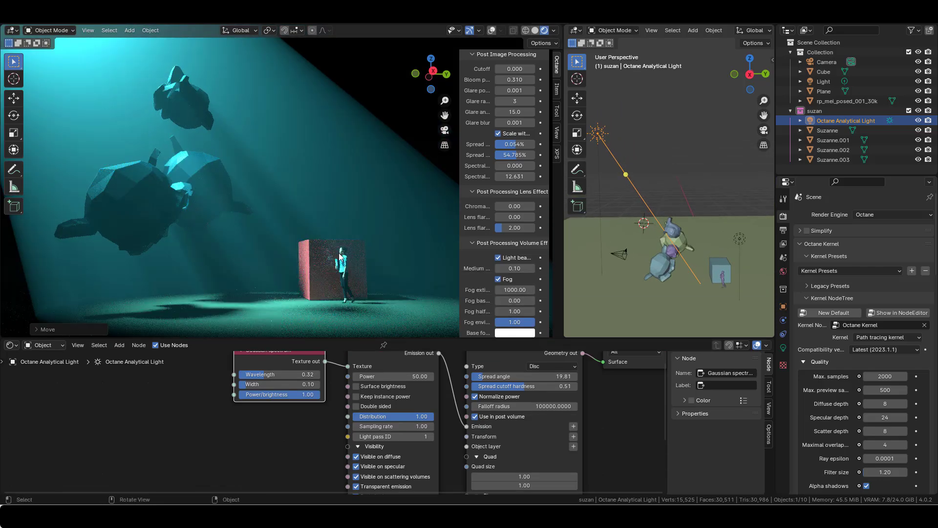
Step: Test the post volume's Medium value below the base fog color at 20 and 25
scroll(485, 310, "down", 1)
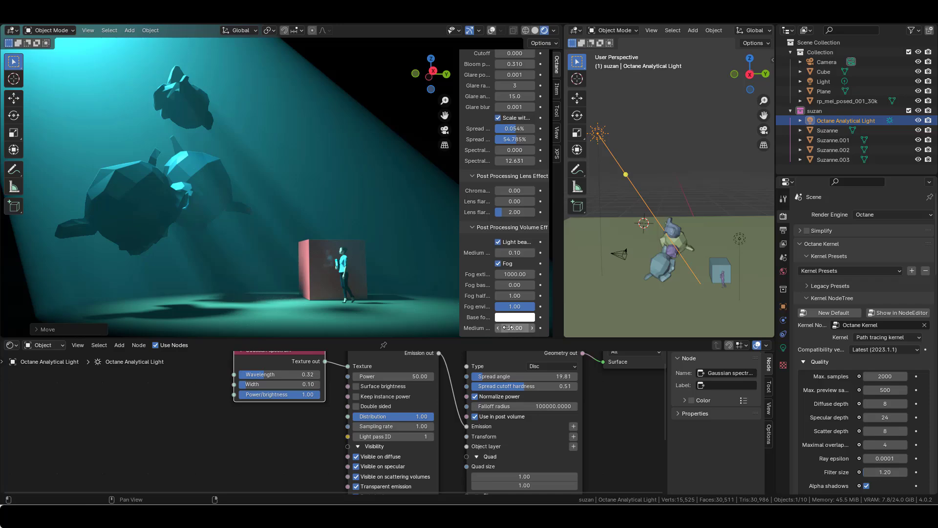
scroll(295, 239, "down", 3)
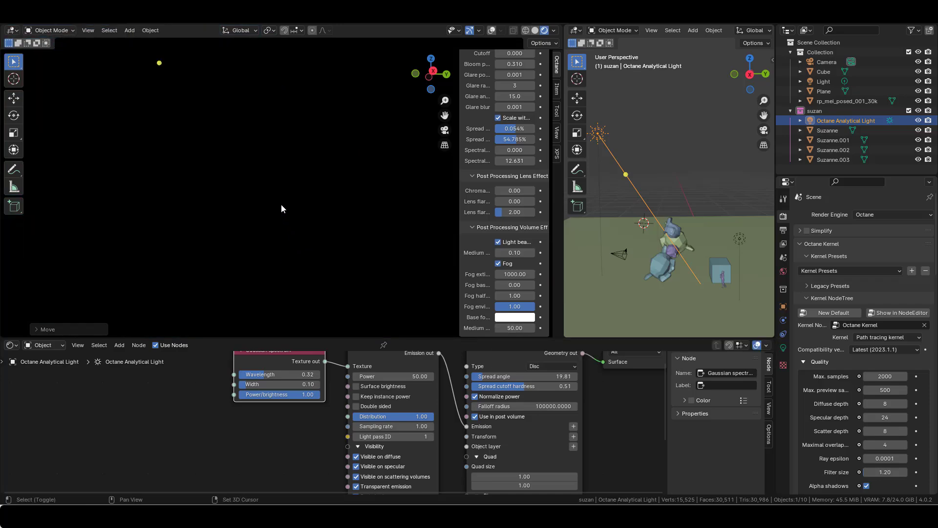
middle_click_drag(269, 212, 269, 225, "shift")
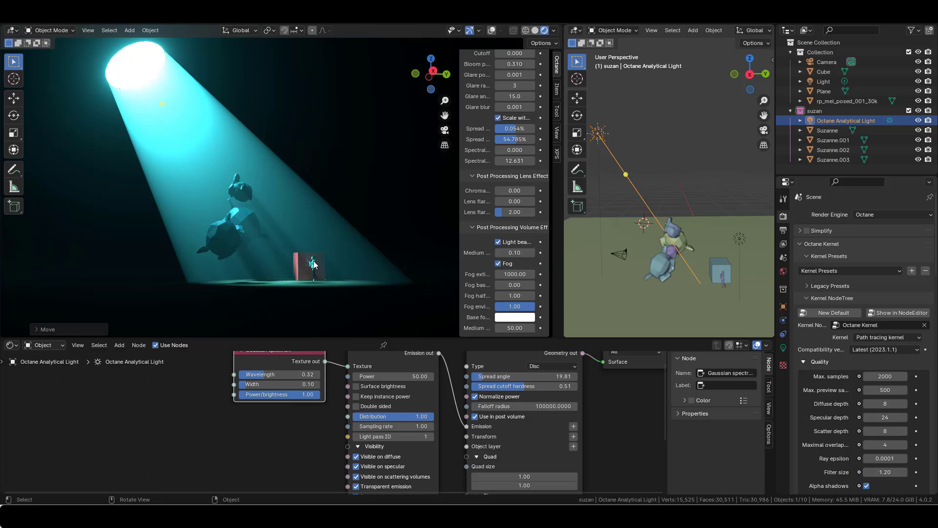
double_click(509, 328)
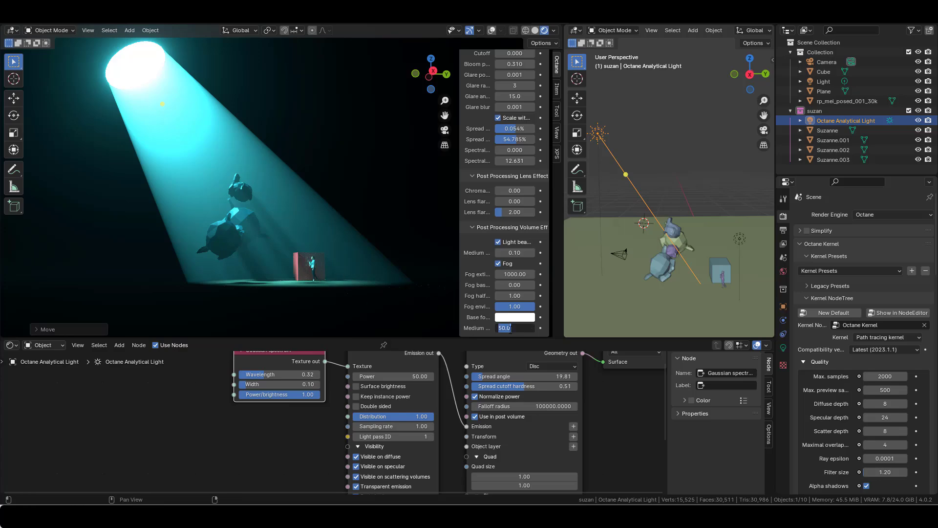
key("Return")
double_click(508, 328)
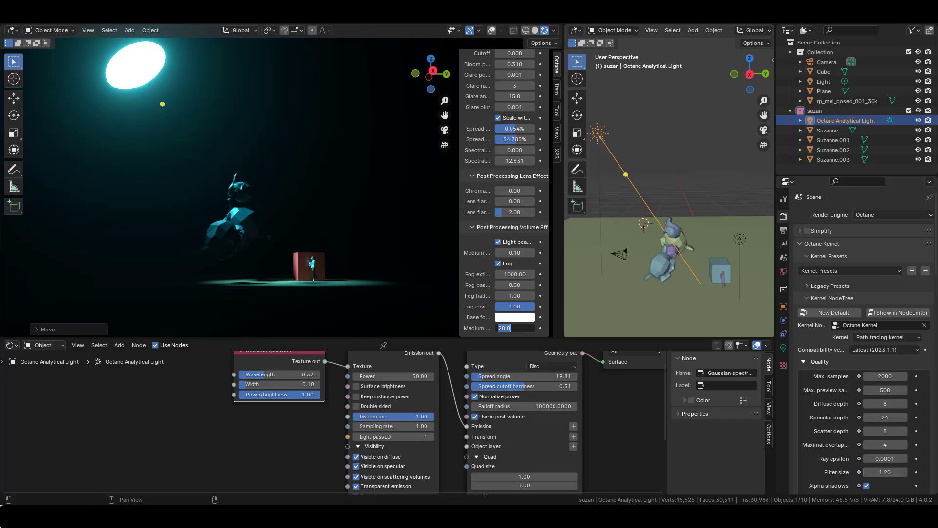
key("Return")
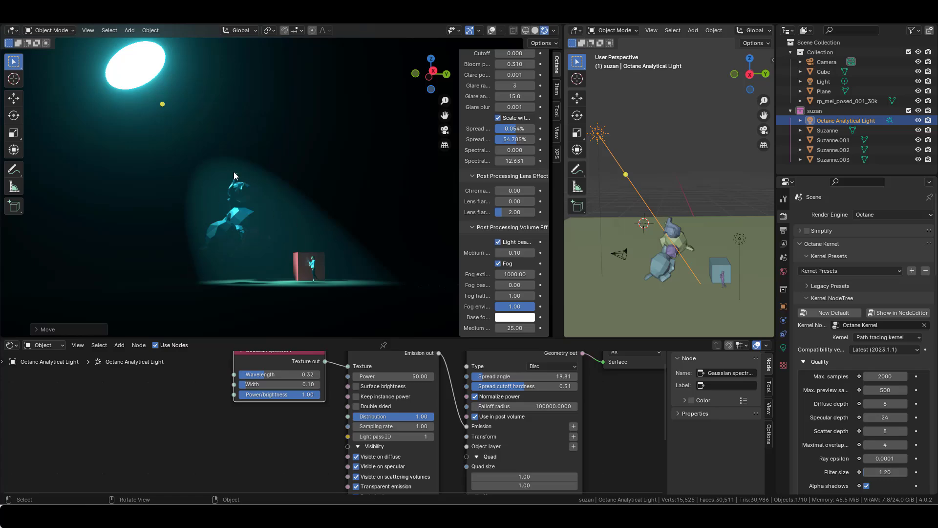
Step: Compare the light beam with the Medium value below the base fog color at 30 and 50
left_click(513, 328)
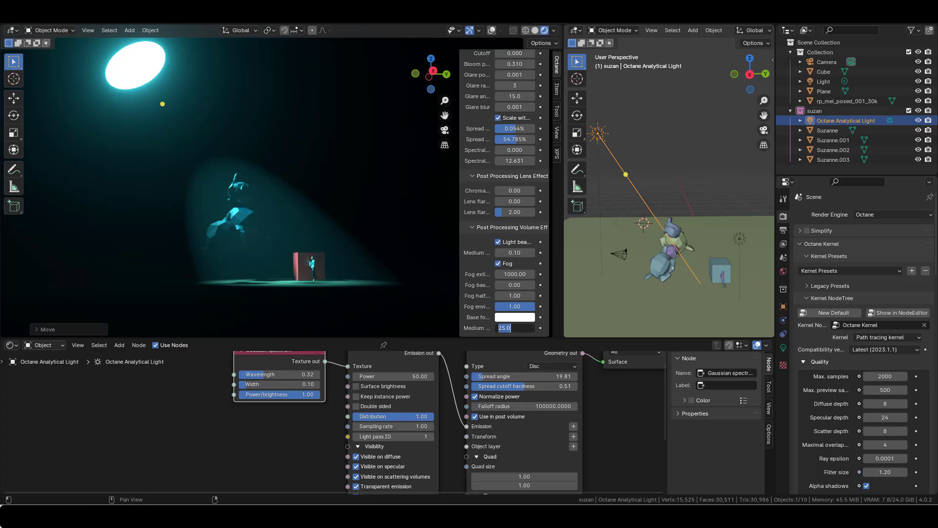
key("Return")
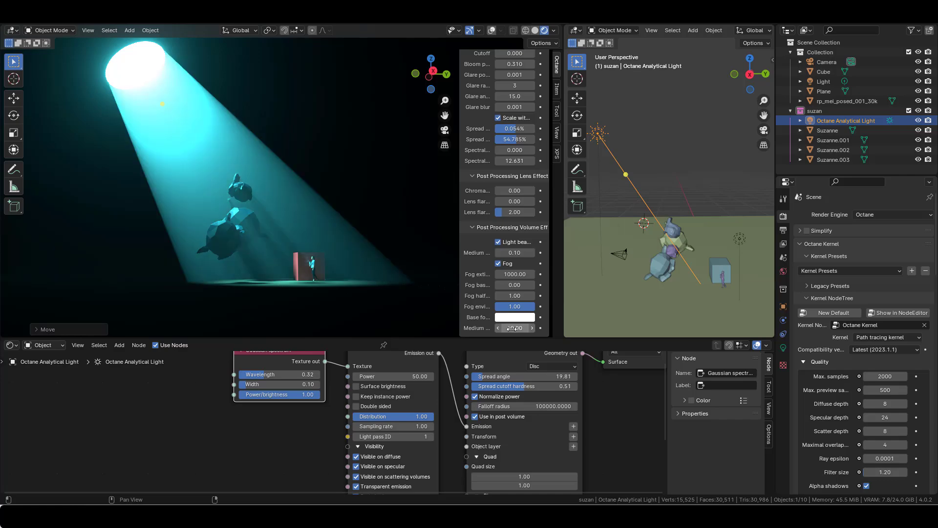
left_click(512, 328)
type("30")
key("Return")
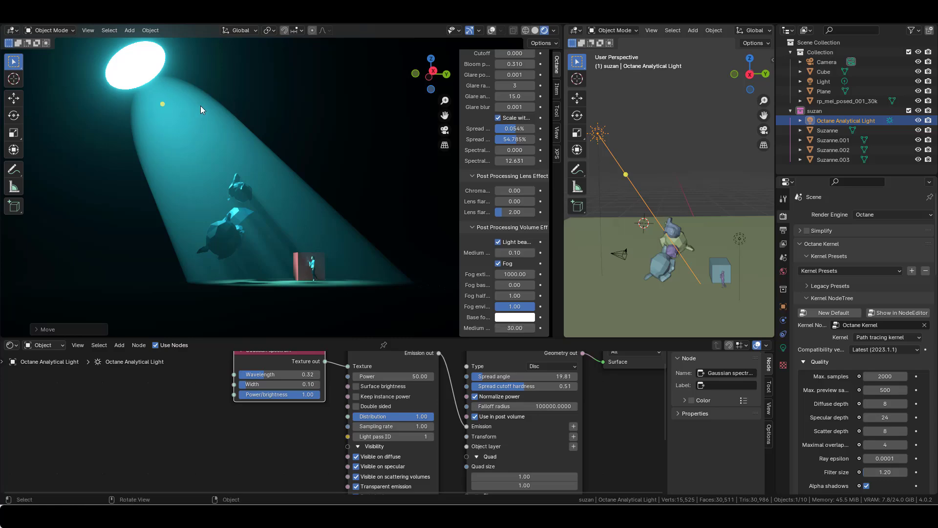
left_click(514, 326)
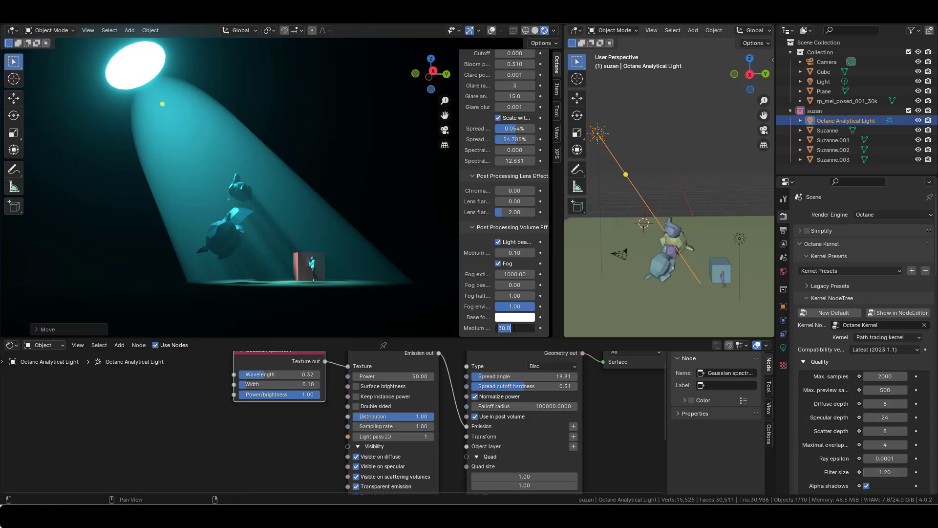
type("50")
key("Return")
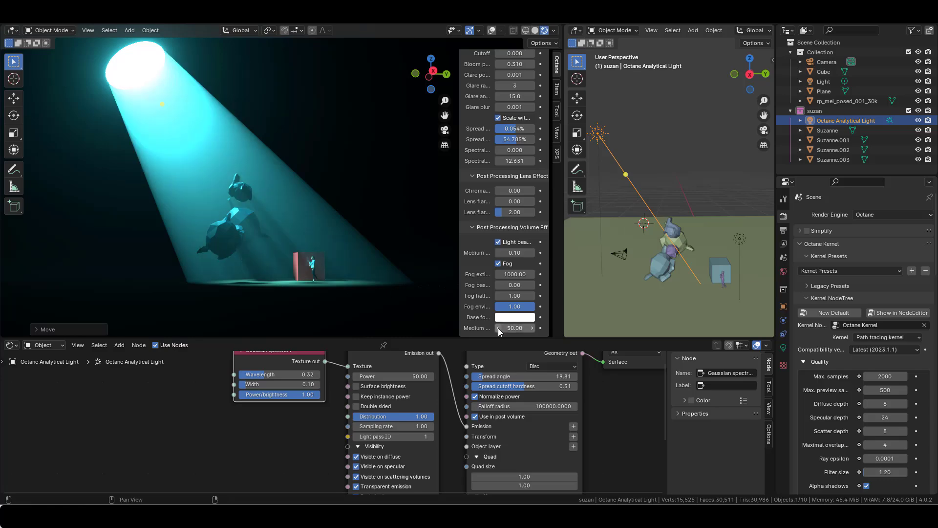
Step: Set the Medium value below the base fog color to 100 and inspect the beam
left_click(519, 327)
type("100")
key("Return")
mouse_move(205, 224)
middle_mouse_down()
mouse_move(163, 229)
mouse_move(172, 237)
mouse_move(159, 239)
mouse_move(198, 236)
middle_mouse_up()
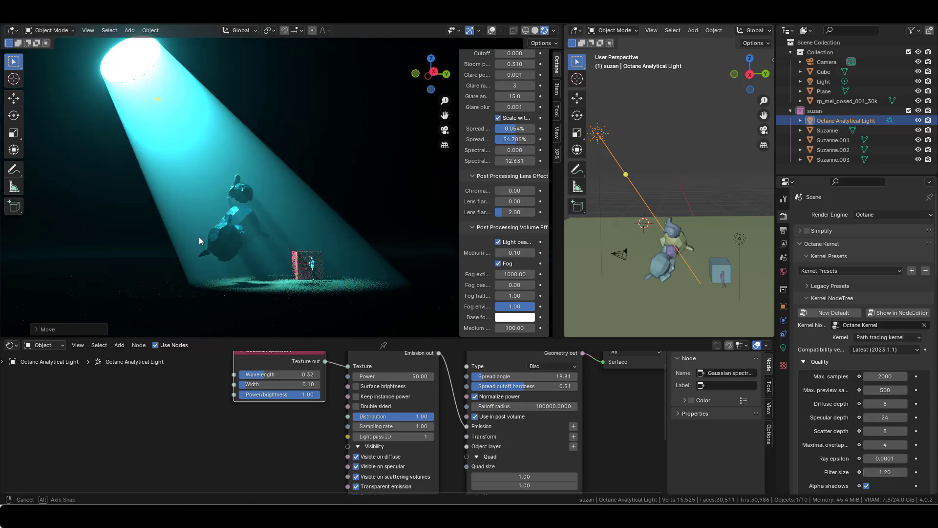
Step: Set the Gaussian spectrum node's wavelength to 0.37
middle_click_drag(289, 417, 294, 438)
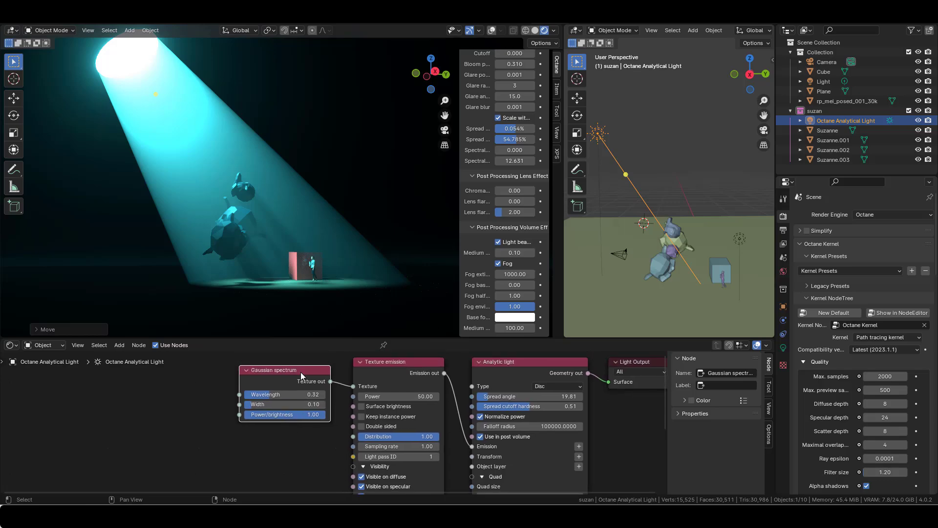
left_click(294, 370)
left_click_drag(289, 394, 272, 394)
Step: Switch to File Explorer and preview the image SN.jpg in the Chtulu priest folder
left_click(402, 518)
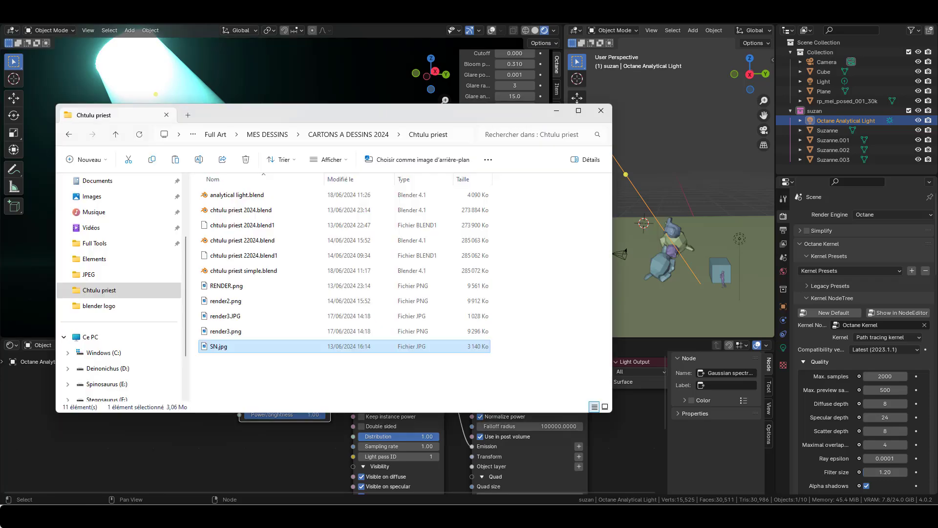
double_click(227, 351)
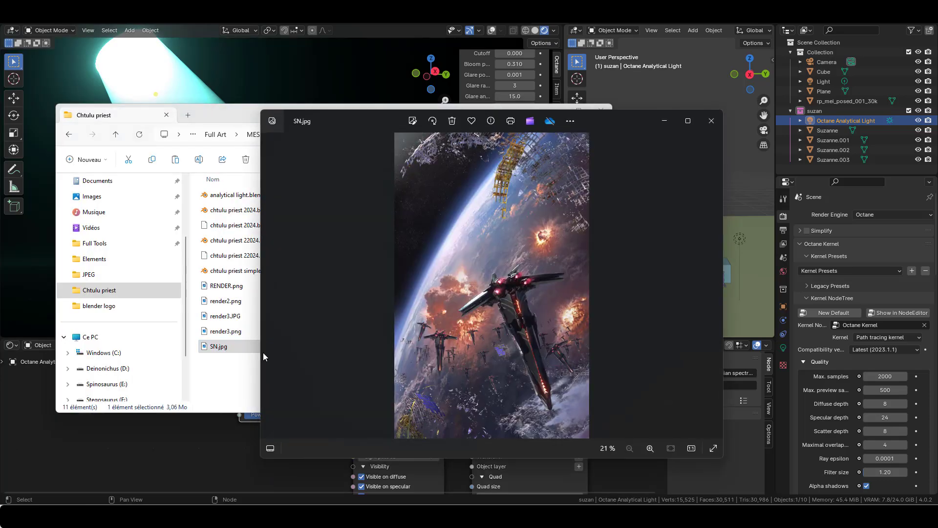
left_click(711, 122)
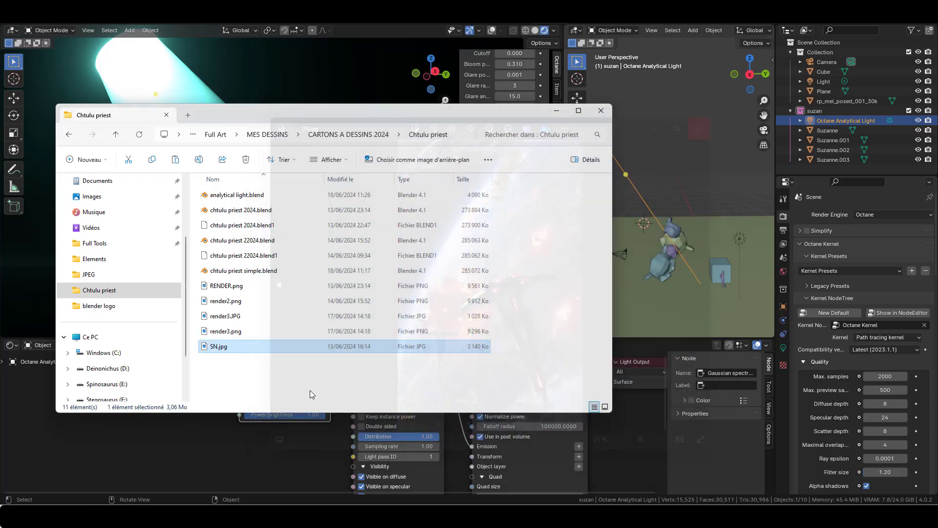
Step: Add SN.jpg as an RGB image node and connect it to the Texture emission's Texture input in place of the Gaussian spectrum
left_click_drag(182, 437, 182, 437)
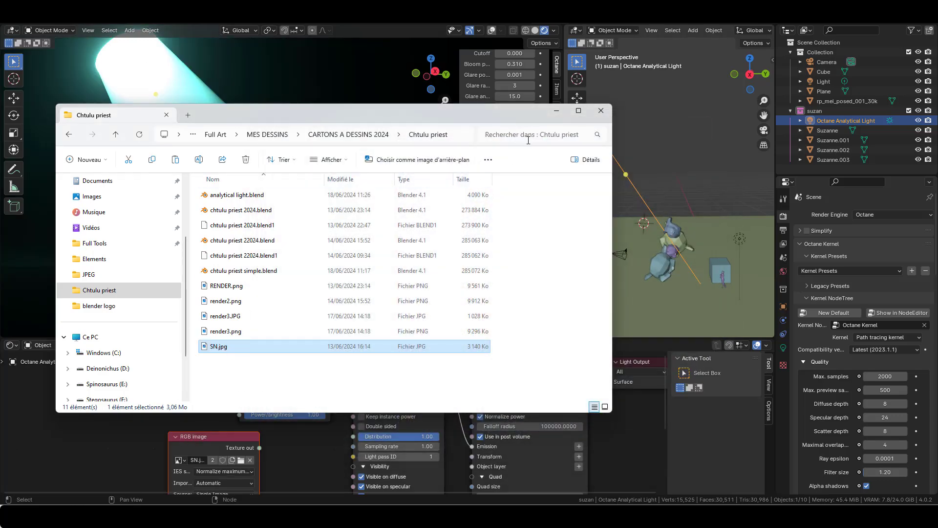
left_click(277, 419)
left_click_drag(260, 447, 122, 379)
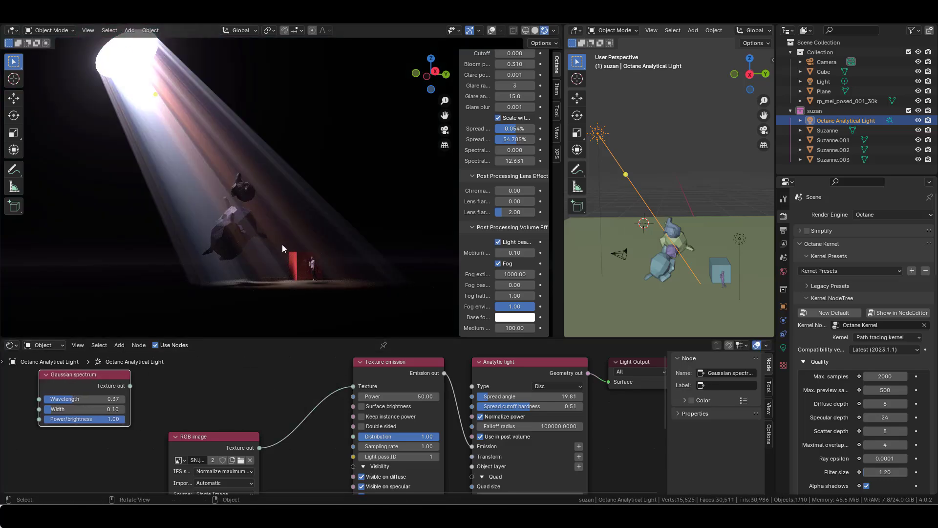
Step: Inspect the image-colored light beam from several angles in the full-screen rendered viewport
middle_click_drag(283, 244, 263, 262)
key("ctrl+alt+space")
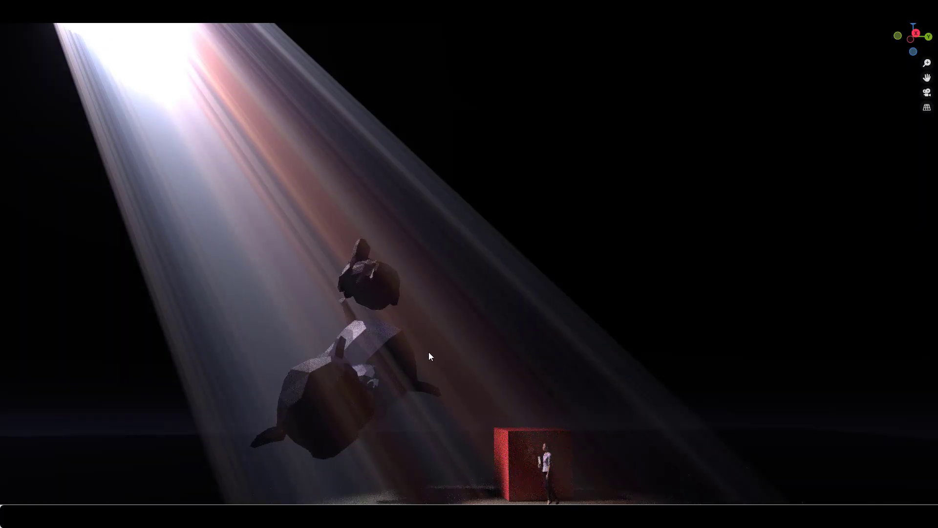
middle_click_drag(429, 352, 353, 291)
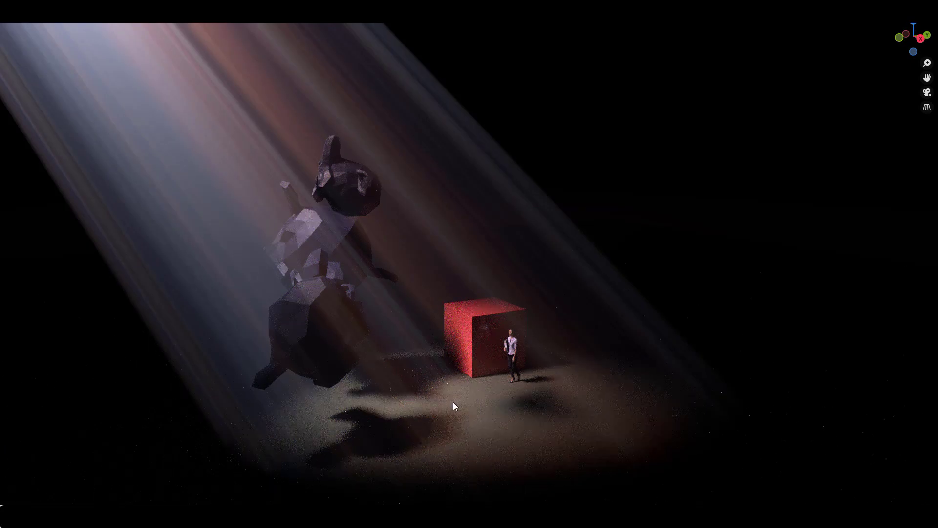
key("ctrl+alt+space")
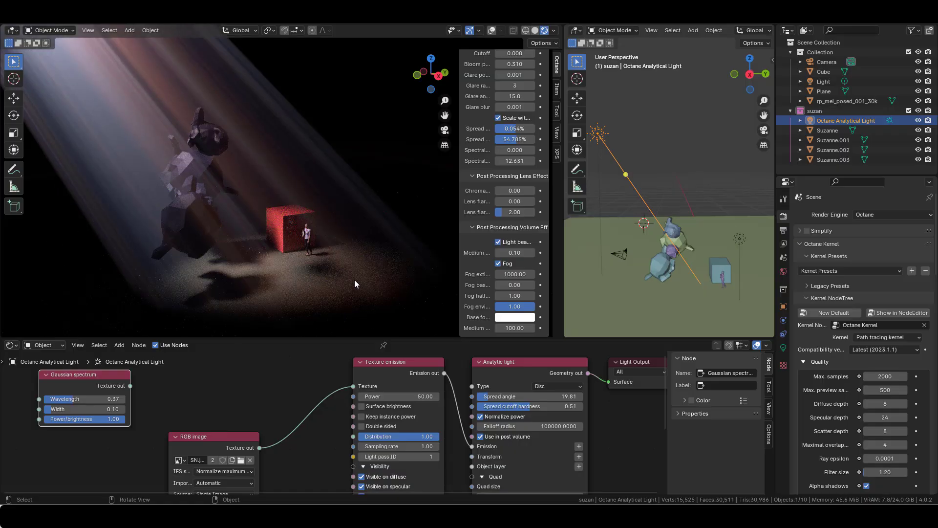
middle_click_drag(354, 279, 318, 264)
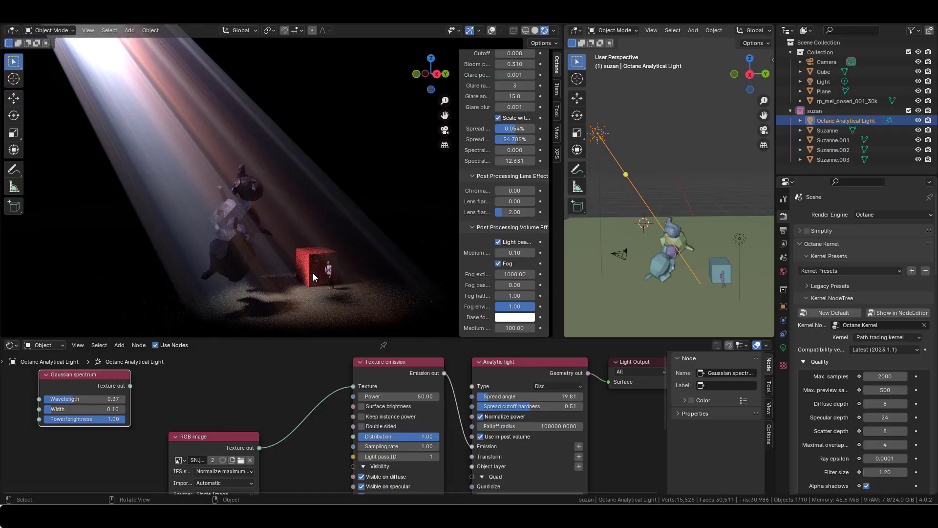
Step: Place the RGB image node beside the Texture emission node and set the Analytic light's spread angle to 55.04
left_click(232, 436)
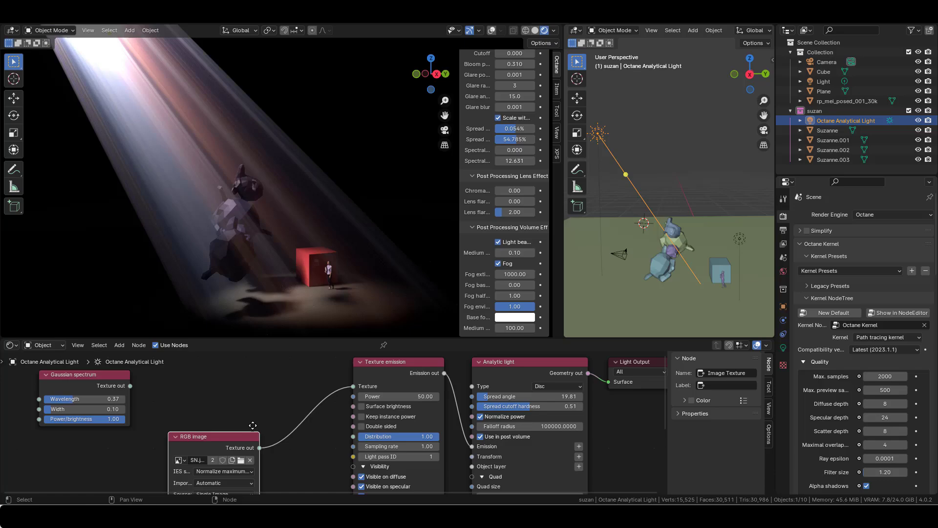
left_click_drag(232, 437, 299, 382)
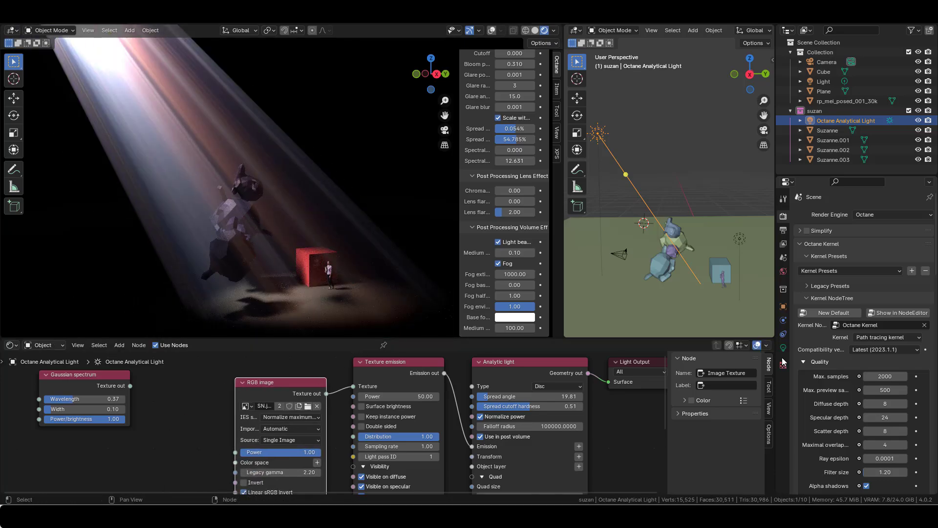
mouse_move(508, 398)
left_mouse_down()
mouse_move(547, 398)
mouse_move(509, 396)
left_mouse_up()
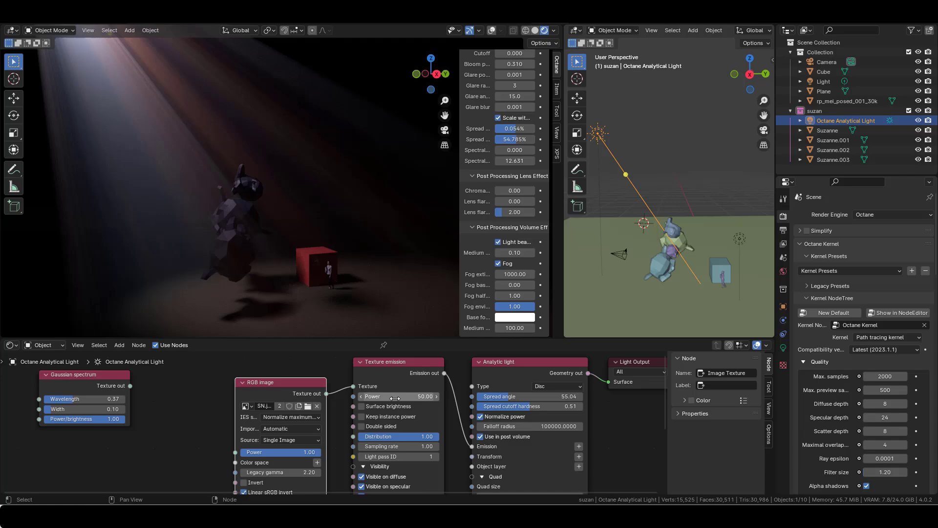
Step: Set the Texture emission node's power to 100
left_click(414, 397)
type("100")
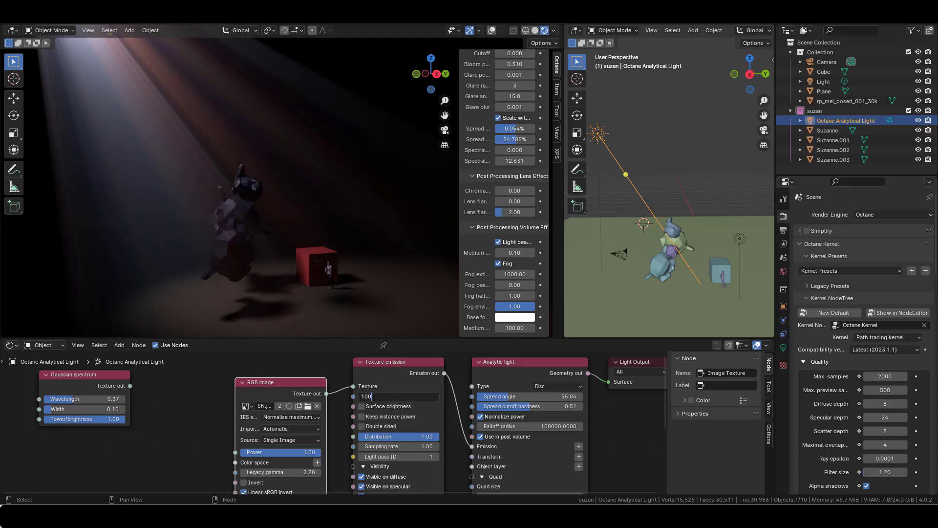
key("Return")
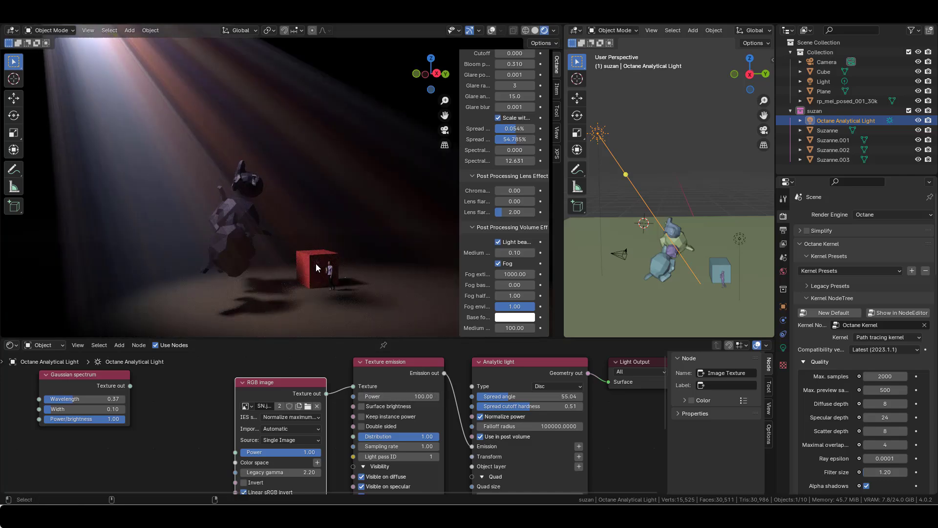
Step: Show the rendered viewport full screen and reposition the Octane Analytical Light above the Suzanne models
key("ctrl+alt+space")
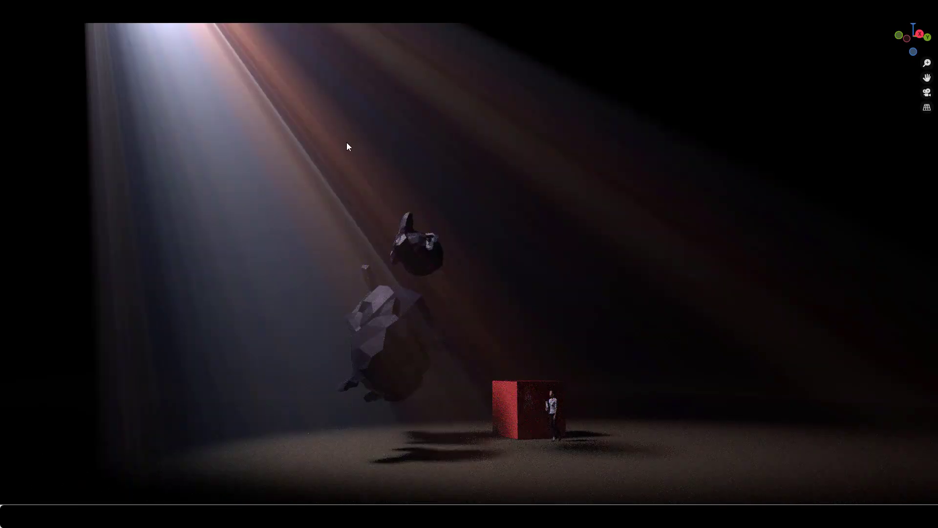
key("g")
left_click(415, 251)
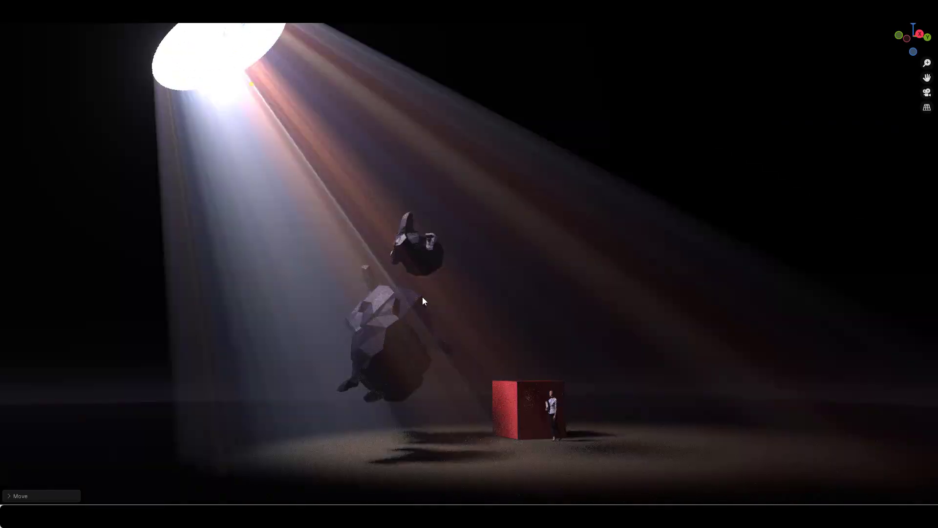
key("g")
left_click(300, 193)
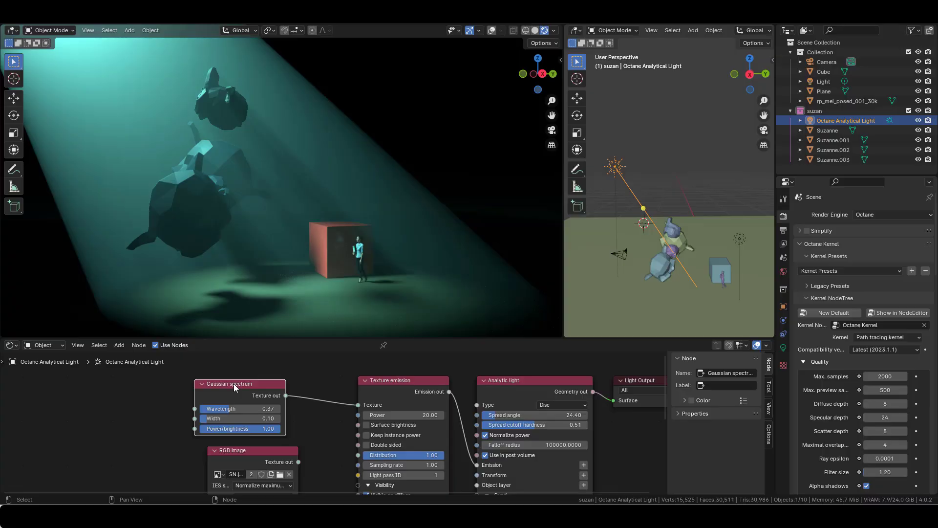
Step: Try Gaussian spectrum wavelengths of 0.29 and 0.50, checking each light color in the rendered viewport
left_click_drag(233, 383, 243, 404)
middle_click_drag(280, 265, 274, 263)
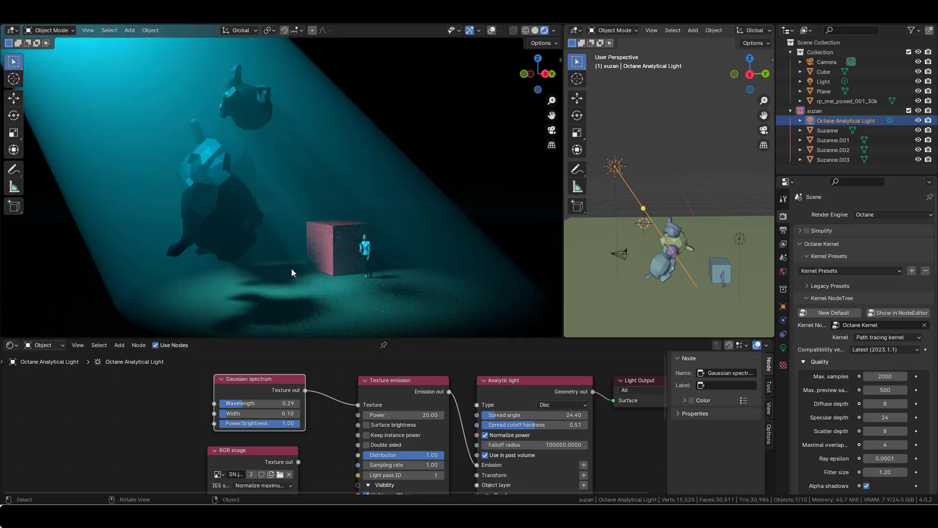
left_click_drag(244, 403, 259, 406)
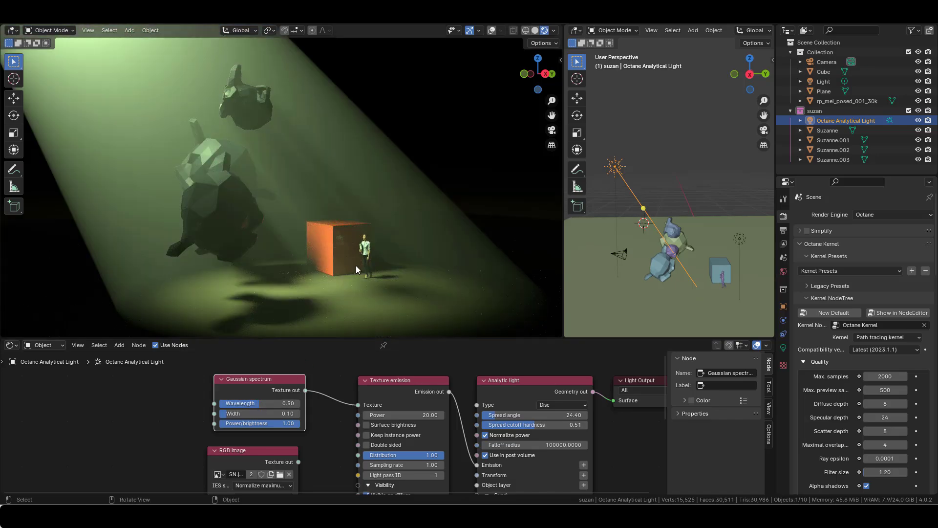
middle_click_drag(315, 241, 320, 245)
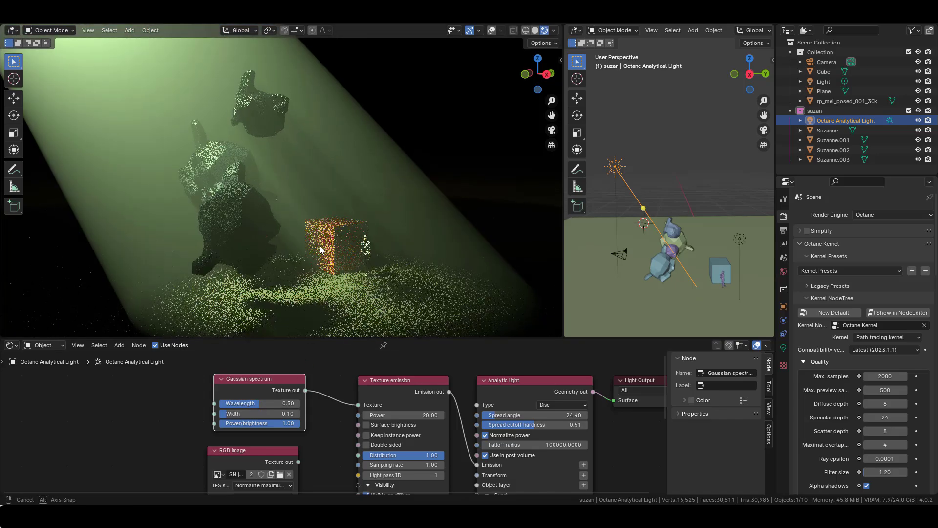
Step: Set the Gaussian spectrum's wavelength to 0.32 and line up the Gaussian spectrum and RGB image nodes
mouse_move(256, 405)
left_mouse_down()
mouse_move(231, 404)
mouse_move(258, 404)
mouse_move(242, 404)
left_mouse_up()
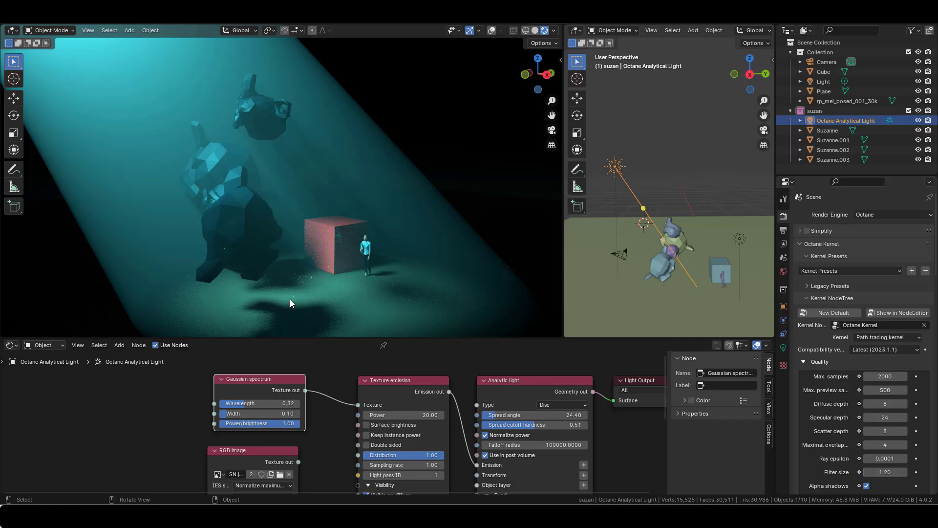
middle_click_drag(289, 299, 274, 289)
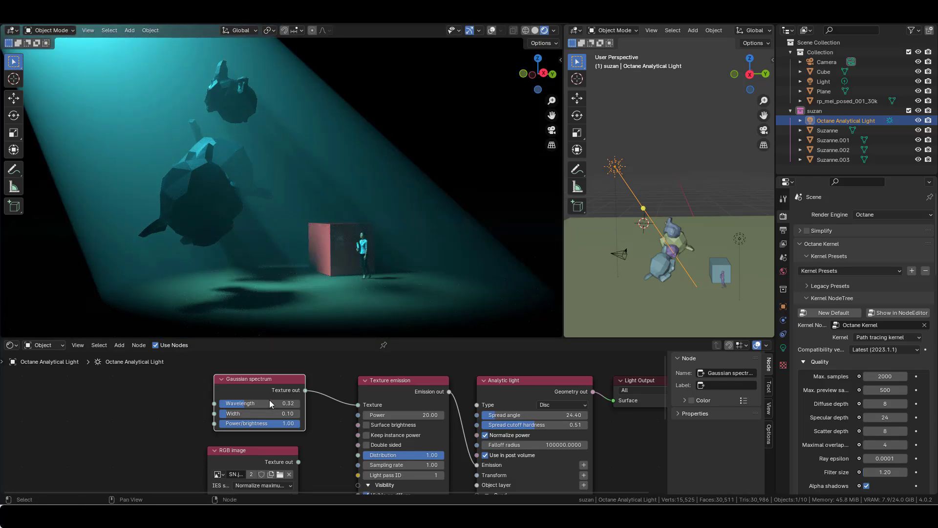
left_click_drag(282, 381, 278, 381)
left_click_drag(281, 452, 283, 443)
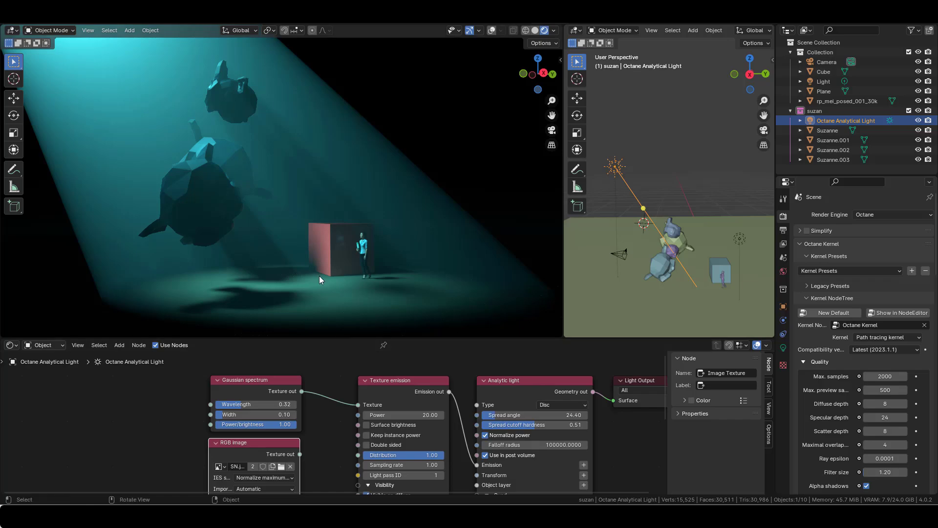